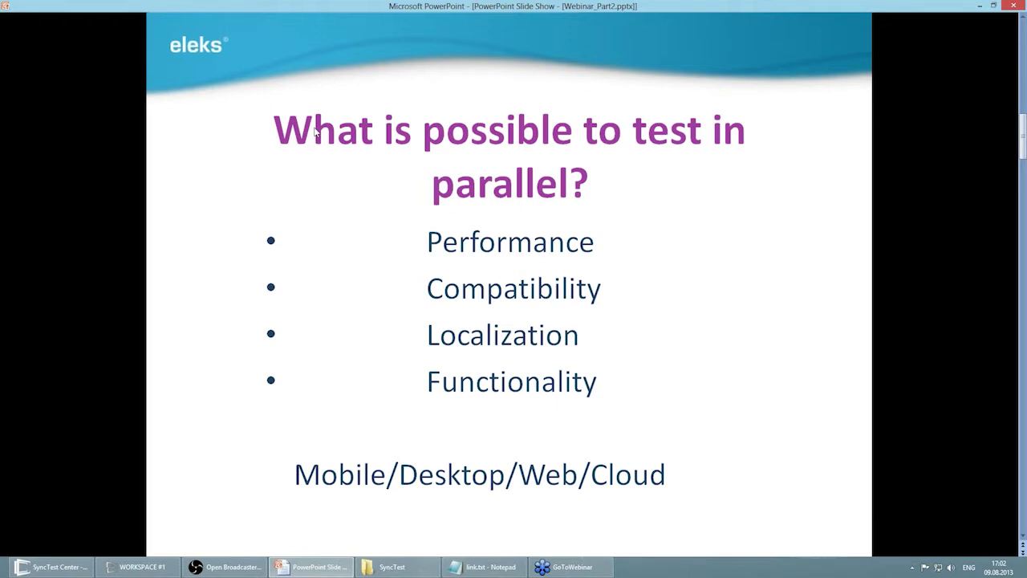
# Advance the slide show past the parallel testing and SyncTest slides to the slide with the Twitch stream link.
pyautogui.click(315, 133)
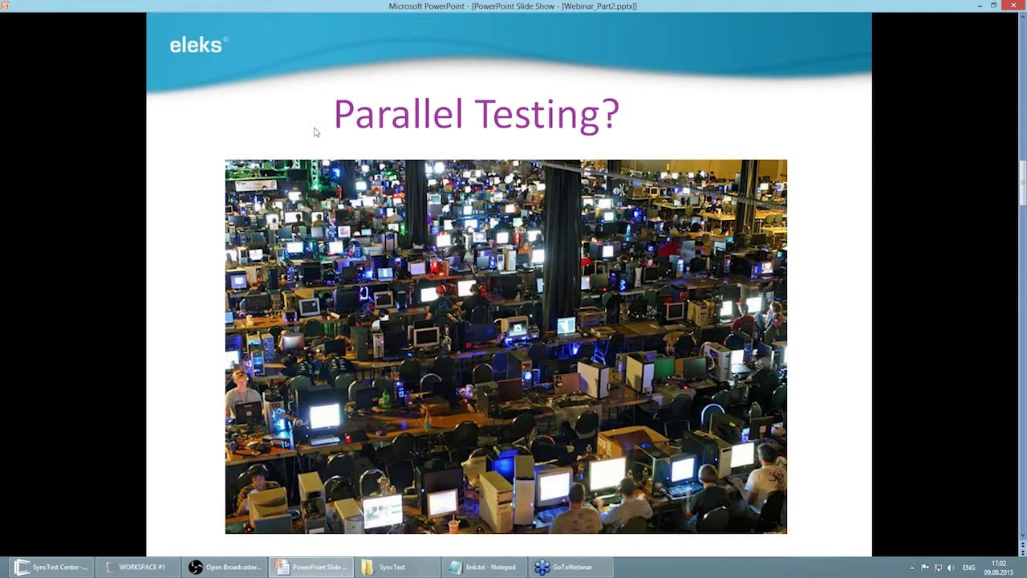
pyautogui.press('Right')
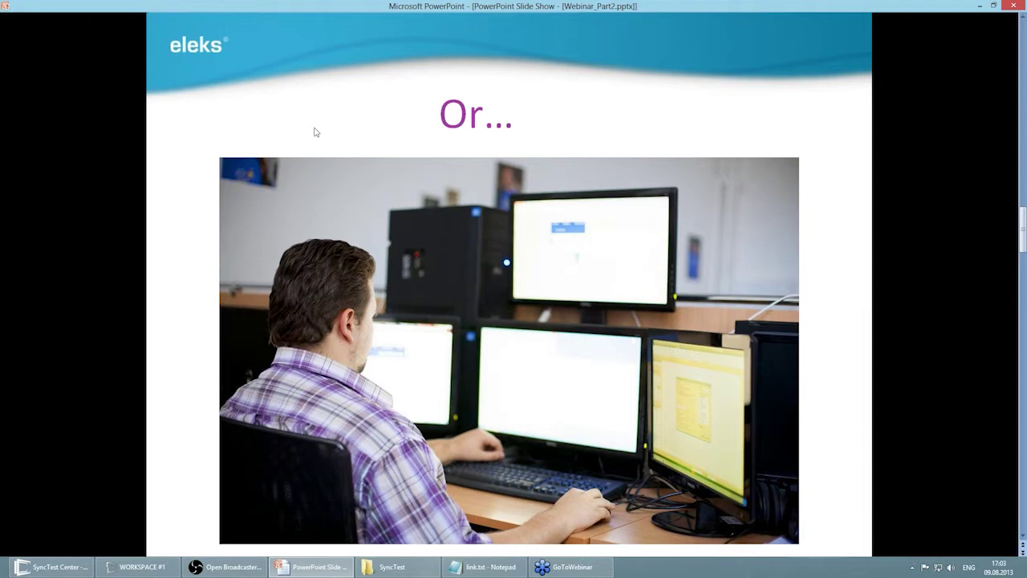
pyautogui.press('Right')
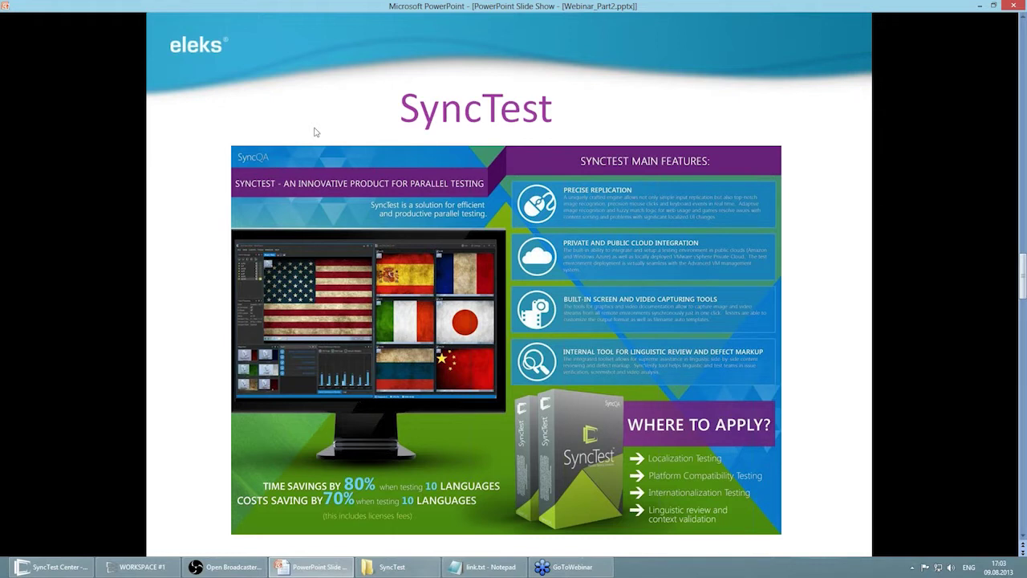
pyautogui.click(315, 131)
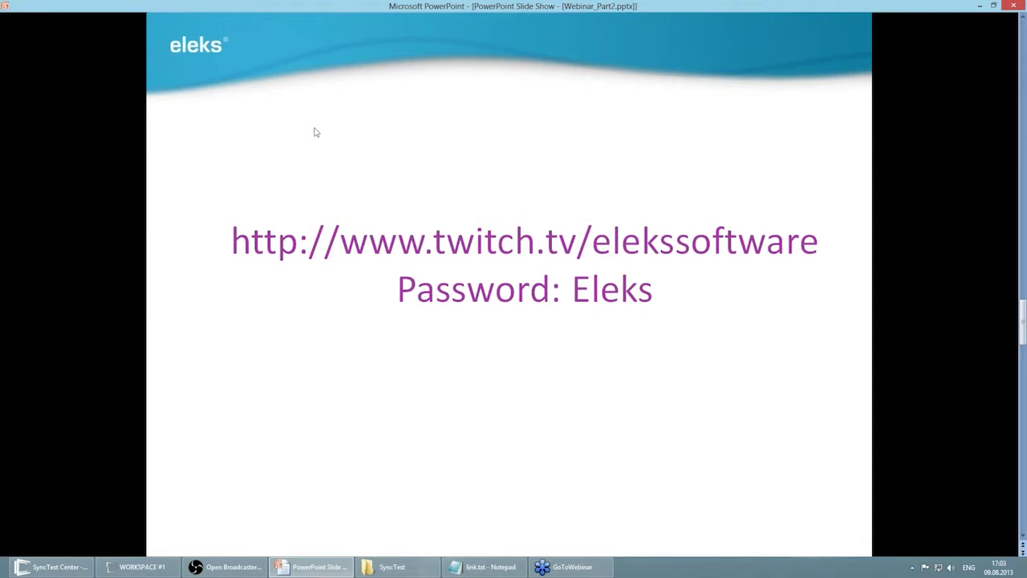
# Switch to the WORKSPACE #1 and SyncTest Center windows and start a race in Racing Game on the master client.
pyautogui.click(136, 566)
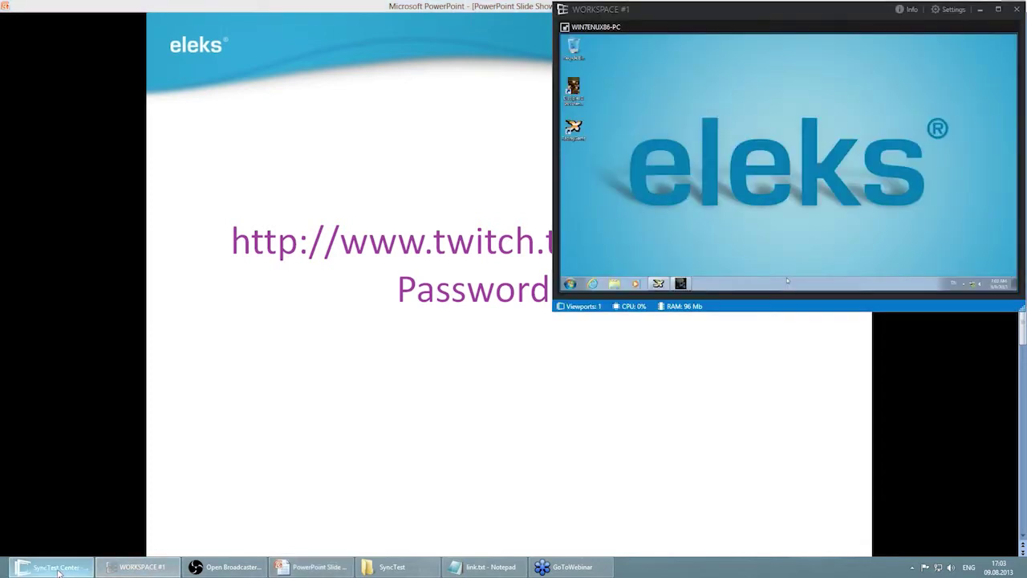
pyautogui.click(56, 567)
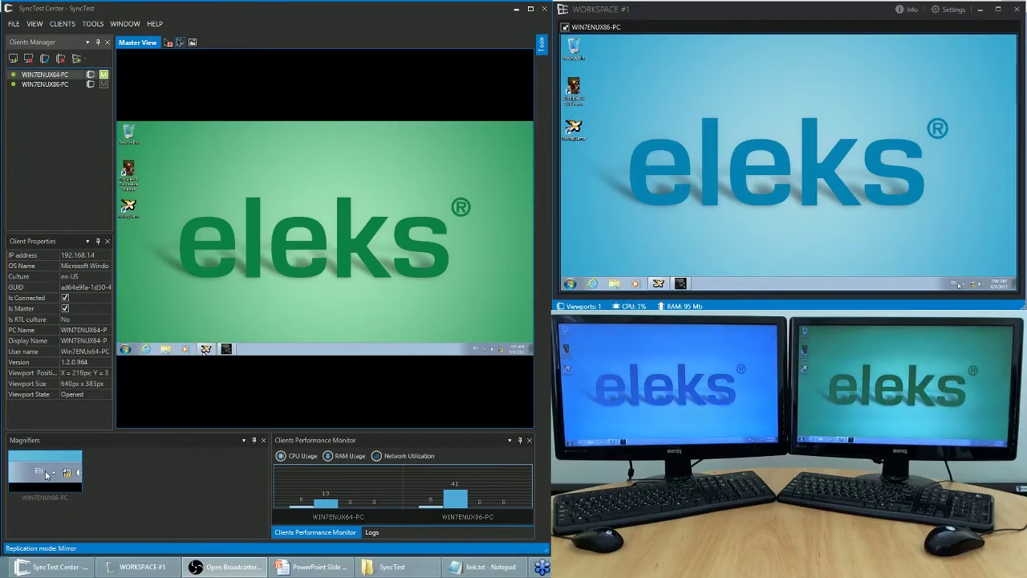
pyautogui.click(207, 349)
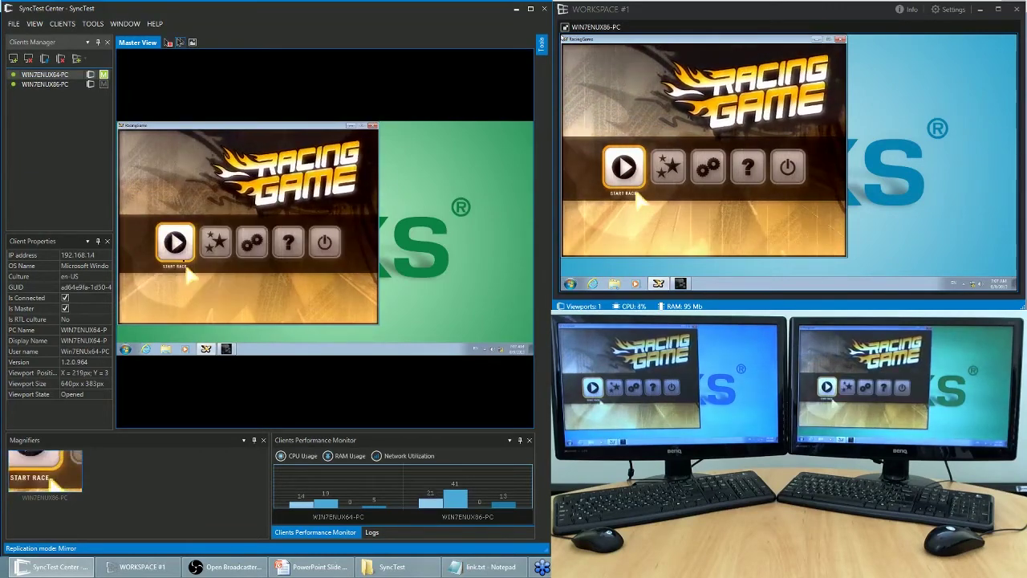
pyautogui.click(177, 244)
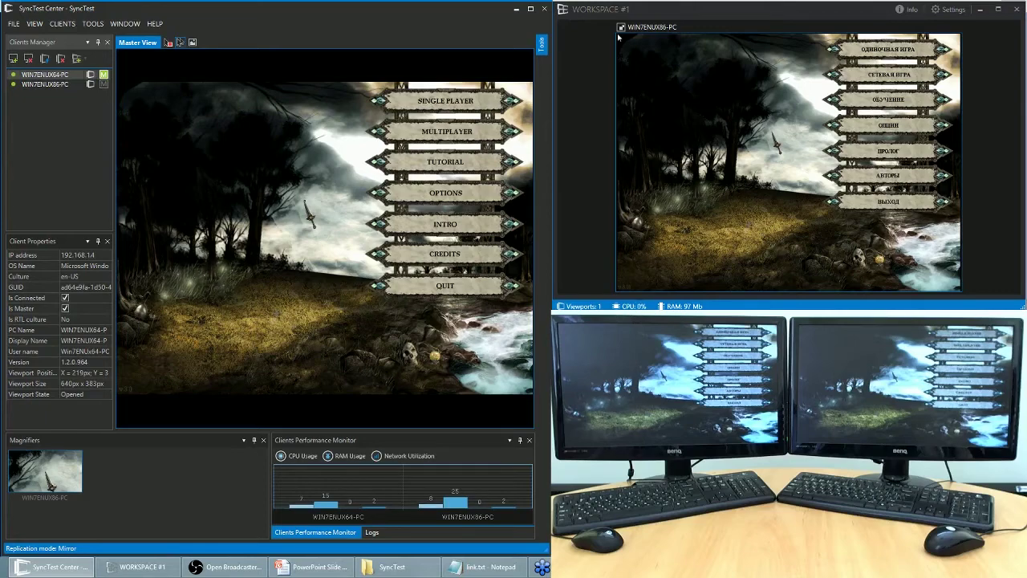
# Capture a screenshot of the game's Options screen on the clients and return to the main menu.
pyautogui.click(434, 205)
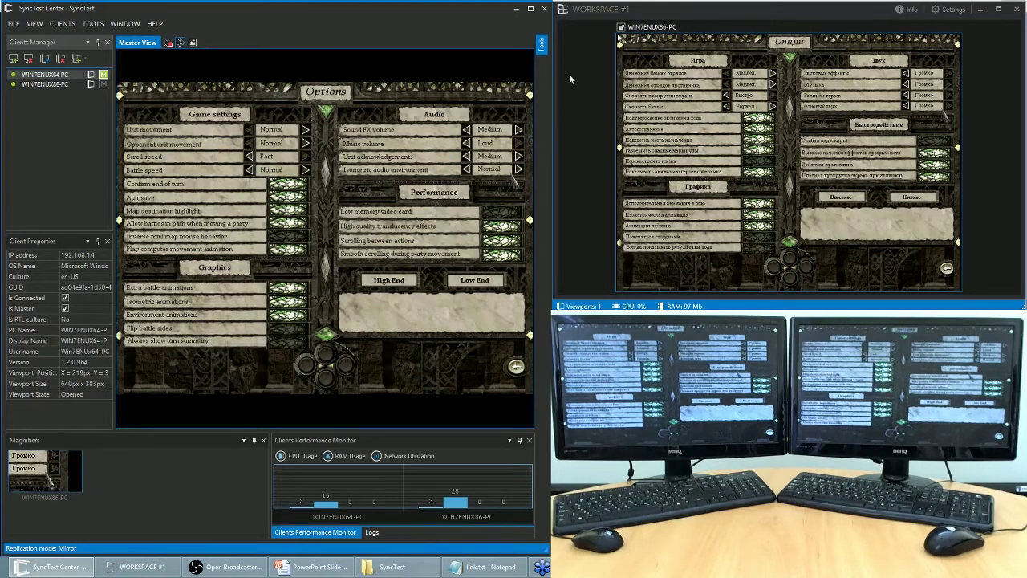
pyautogui.click(542, 45)
pyautogui.click(491, 340)
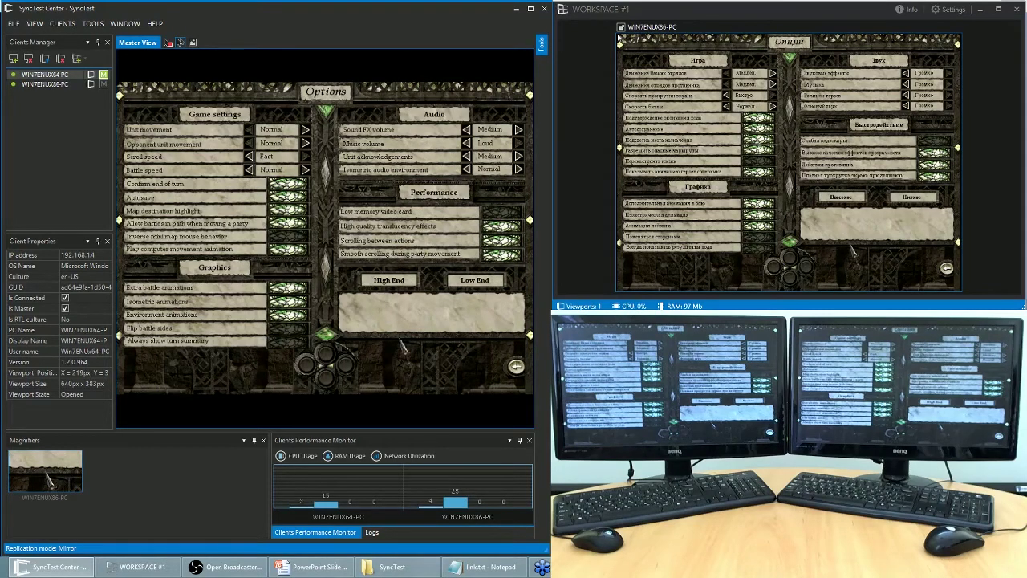
pyautogui.click(515, 368)
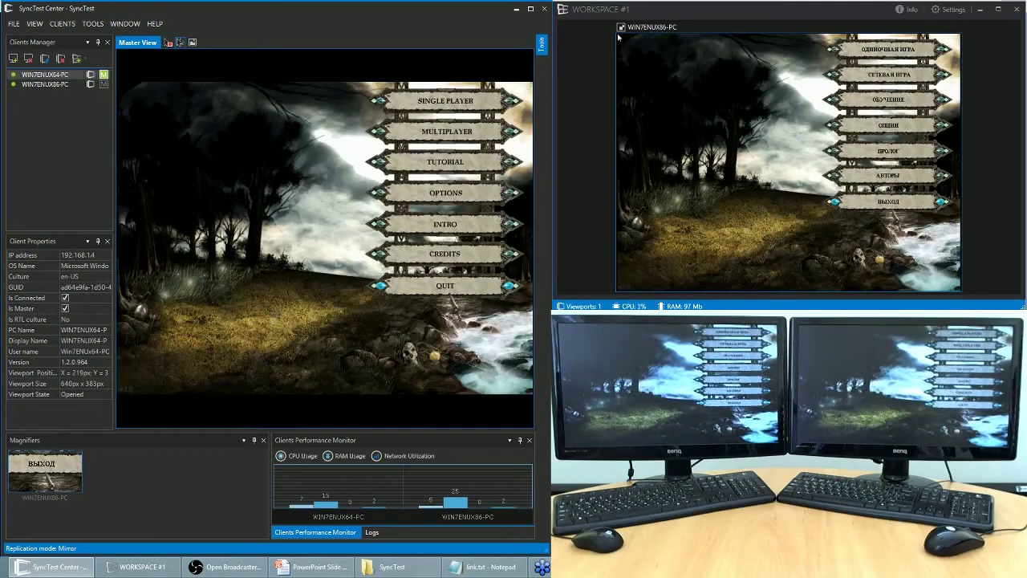
# Start the Tutorial from the game's main menu in the Master View.
pyautogui.press('Up')
pyautogui.press('Up')
pyautogui.press('Up')
pyautogui.press('Up')
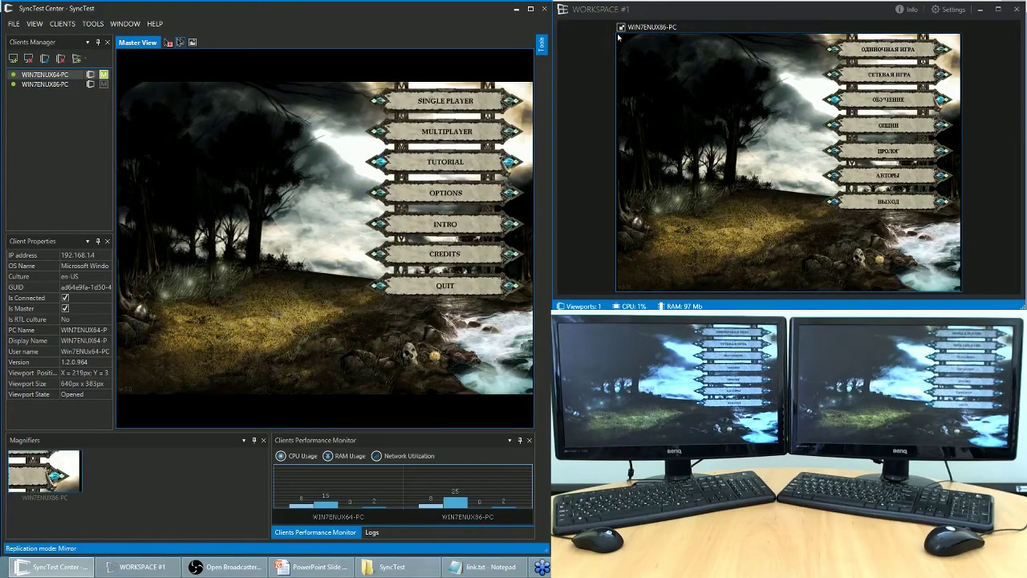
pyautogui.press('Return')
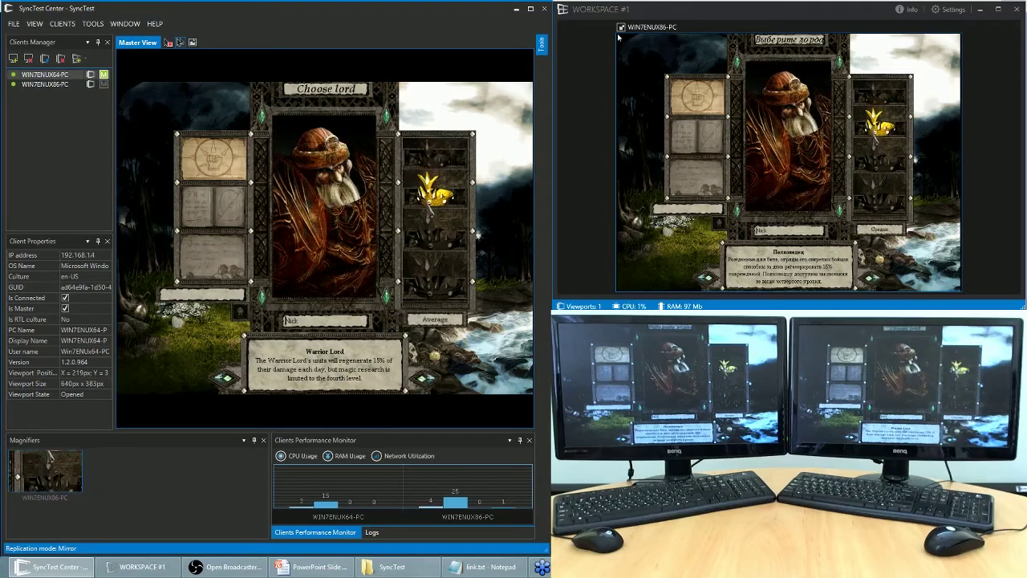
# Set the game difficulty to Very hard and choose Guildmaster as the lord type.
pyautogui.click(434, 273)
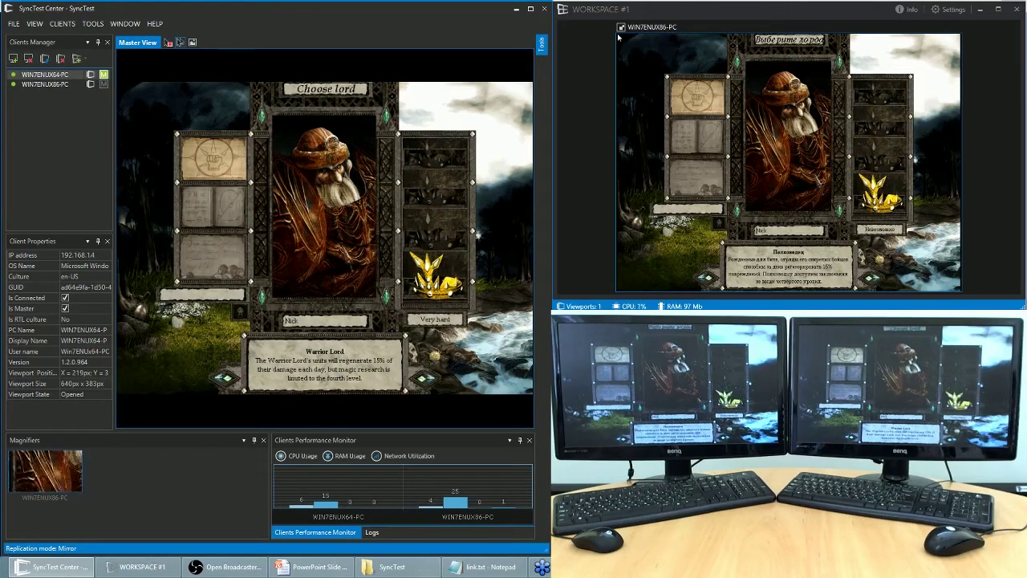
pyautogui.click(225, 200)
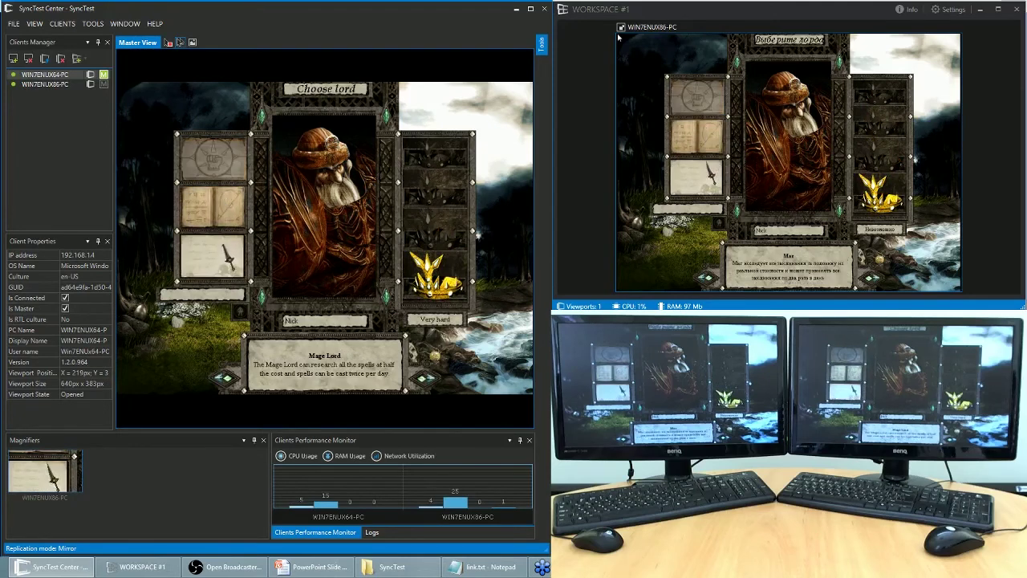
pyautogui.click(212, 257)
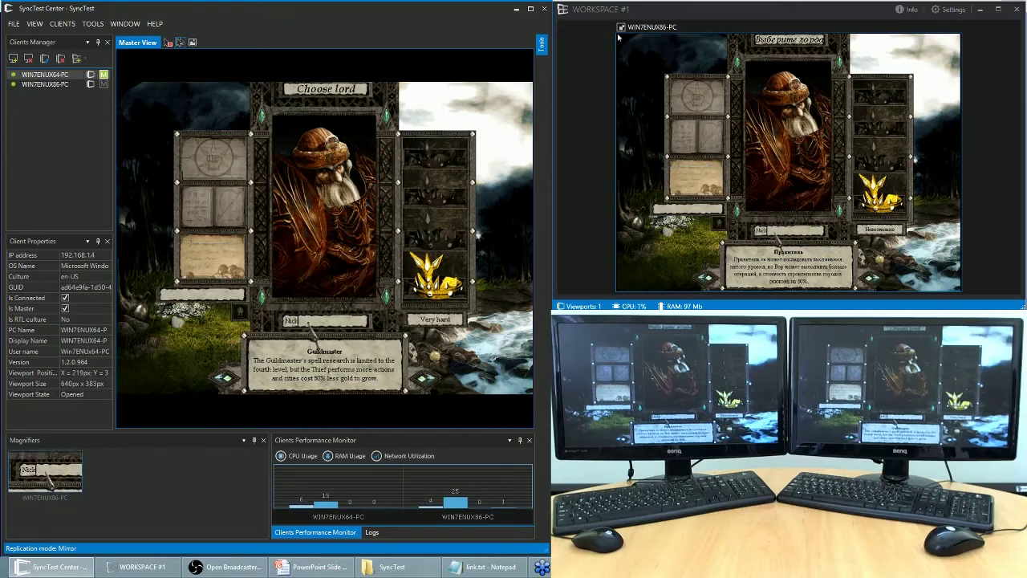
# Clear the lord's name and try to continue with the name field empty.
pyautogui.press('BackSpace')
pyautogui.press('BackSpace')
pyautogui.press('BackSpace')
pyautogui.press('BackSpace')
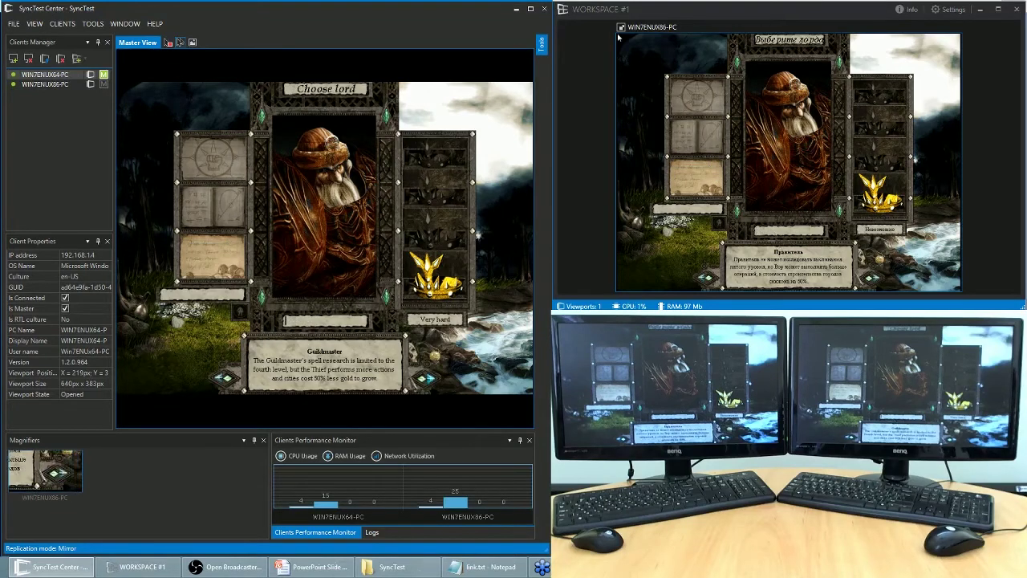
pyautogui.click(423, 377)
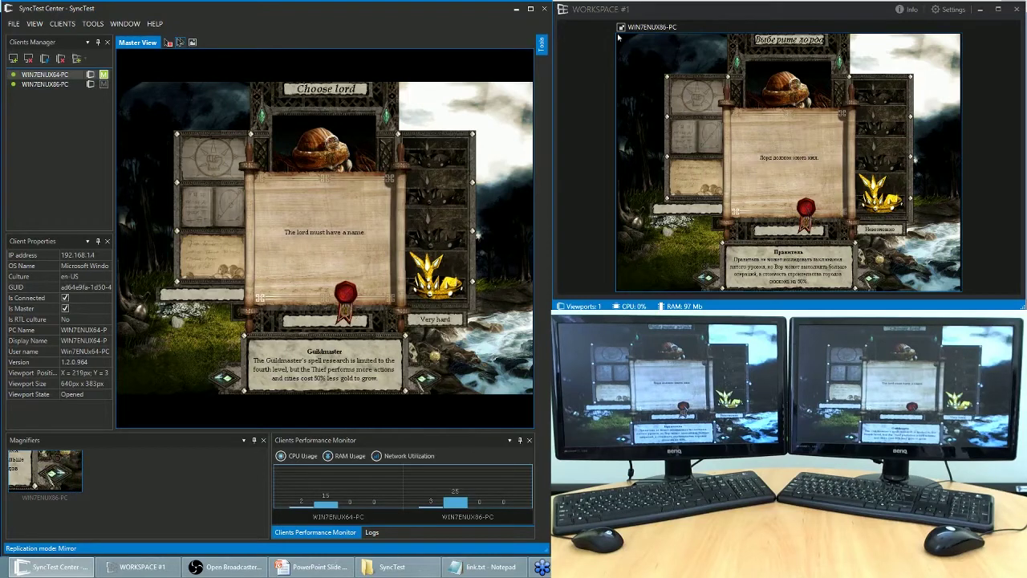
# Capture a screenshot of the missing lord name message and dismiss it.
pyautogui.click(541, 45)
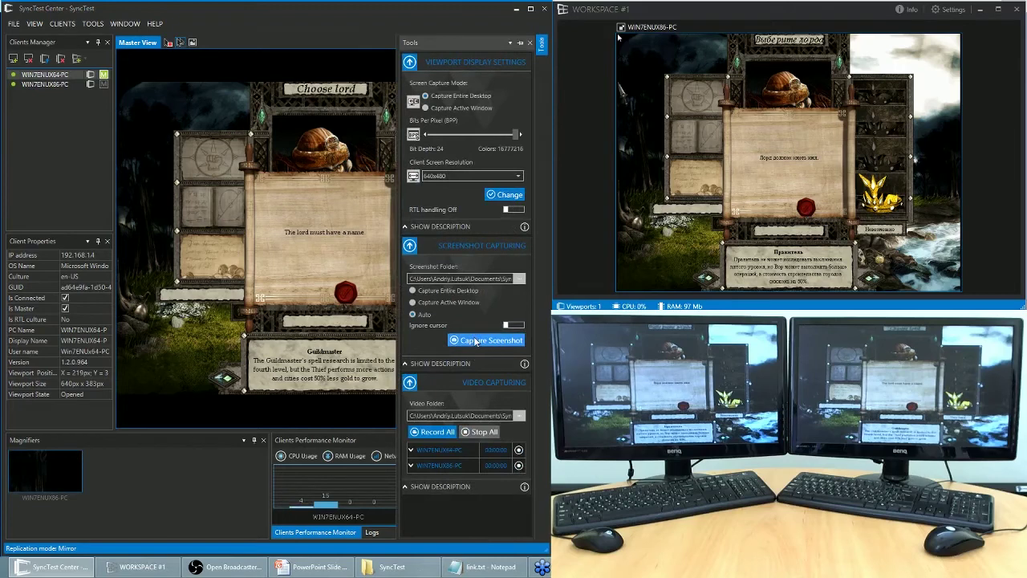
pyautogui.click(344, 303)
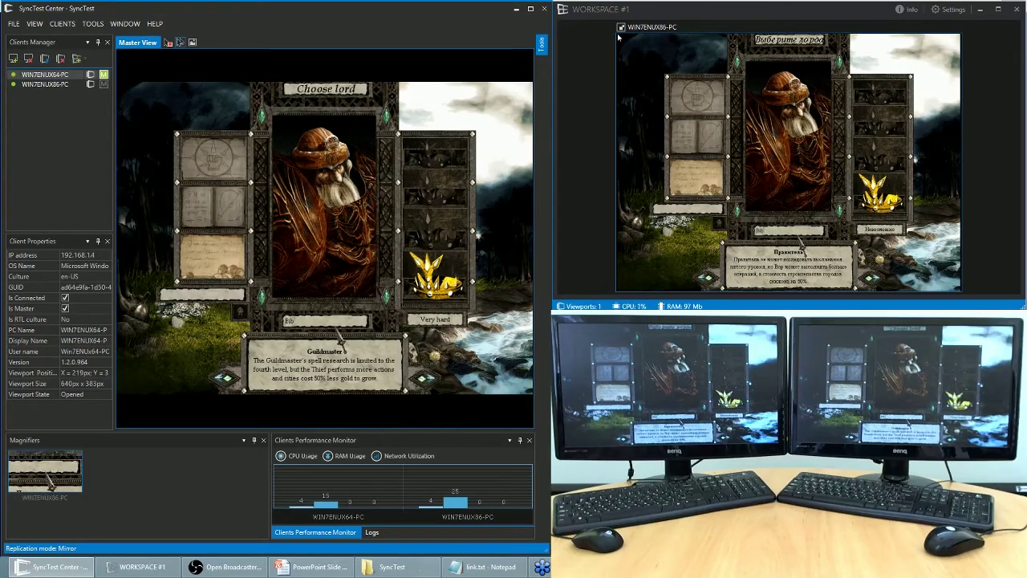
# Name the lord Bib and bring up the capture tools on the tutorial briefing screen.
pyautogui.write('Bib')
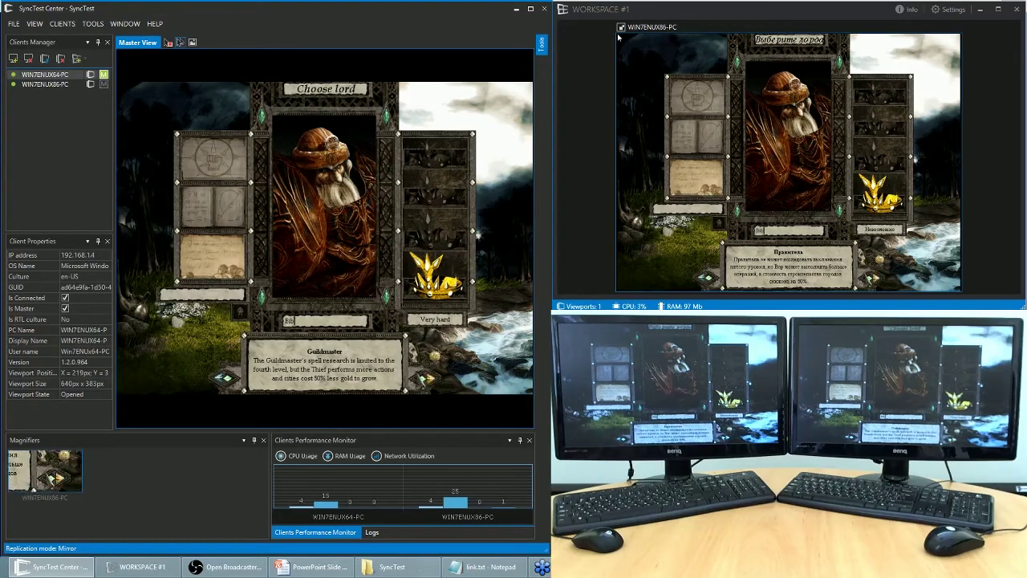
pyautogui.click(425, 378)
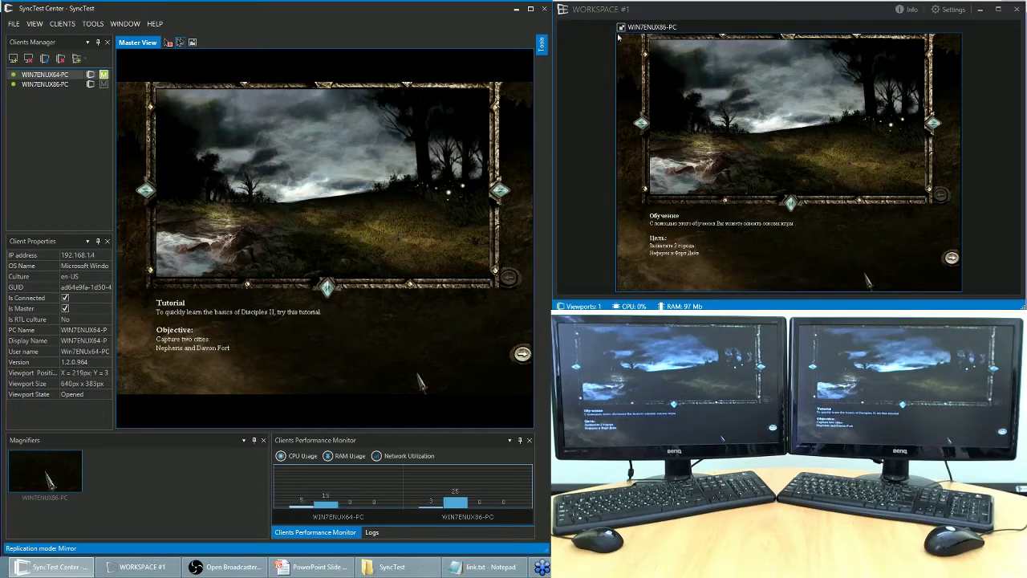
pyautogui.click(541, 45)
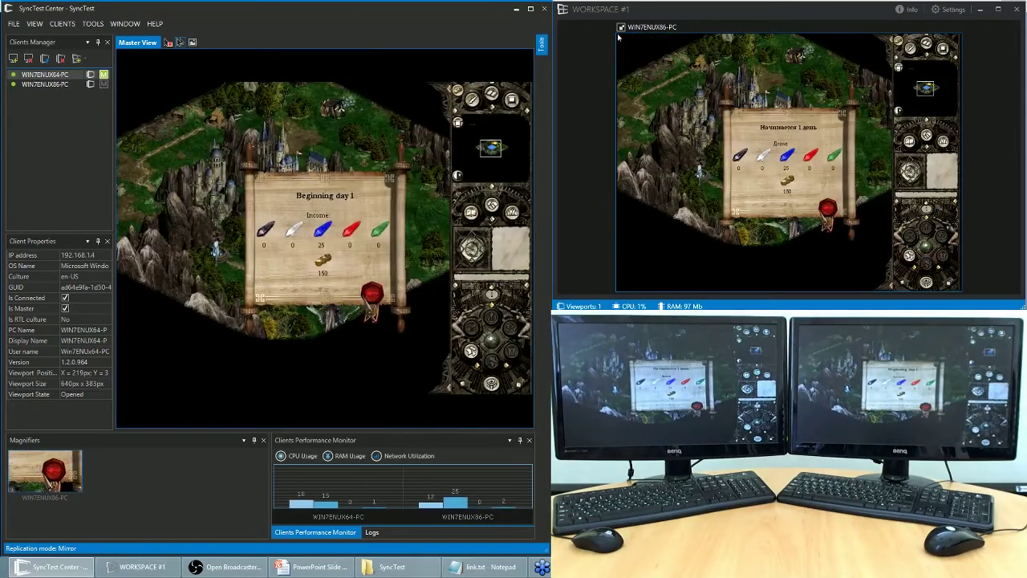
# Dismiss the day 1 income report and the Imperial Advisor's welcome message.
pyautogui.click(372, 295)
pyautogui.click(372, 296)
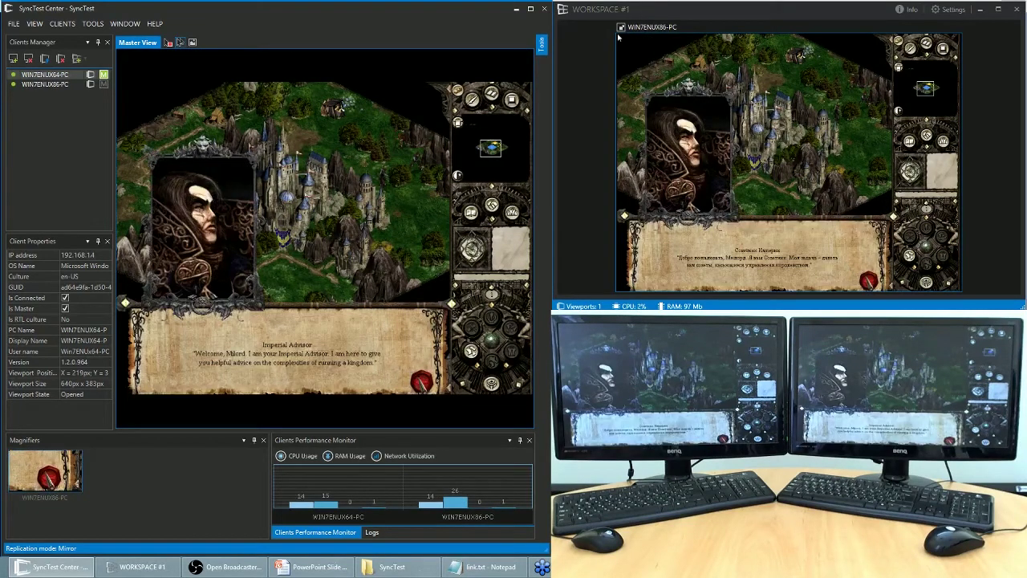
pyautogui.click(421, 382)
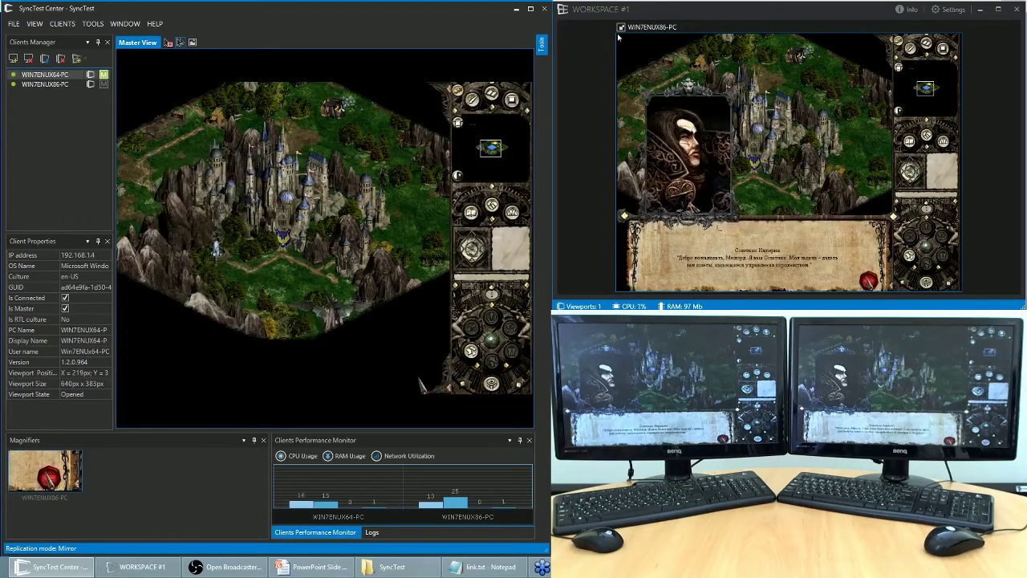
pyautogui.click(423, 383)
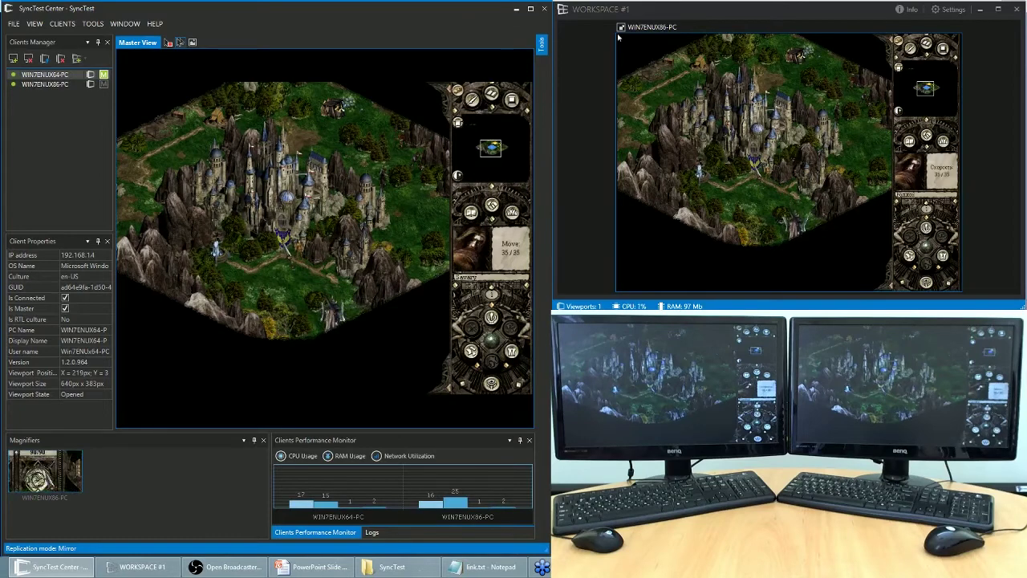
# Open the party exchange screen between Savary and Fergal City and set the replication mode to Image.
pyautogui.click(289, 248)
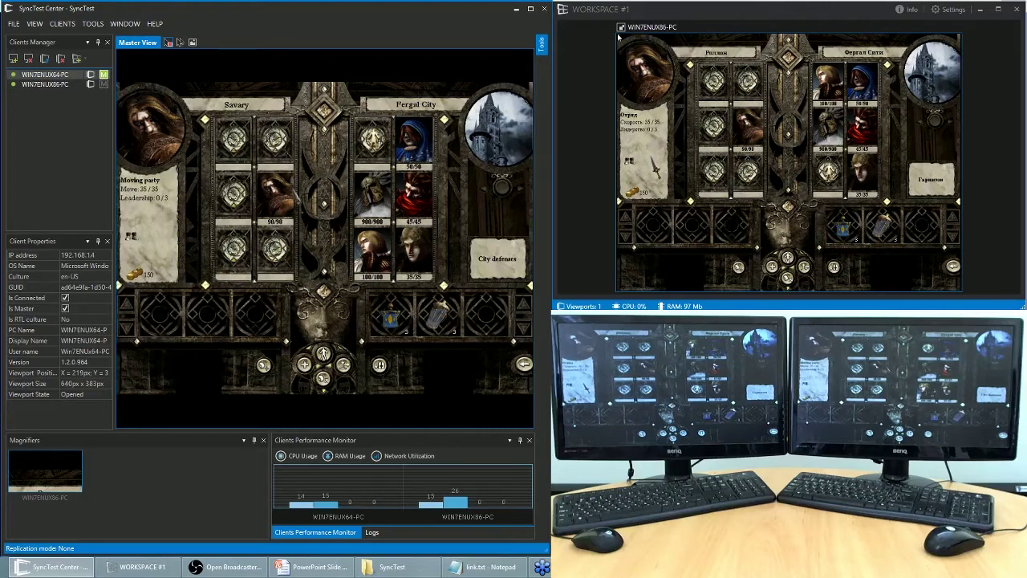
pyautogui.click(193, 43)
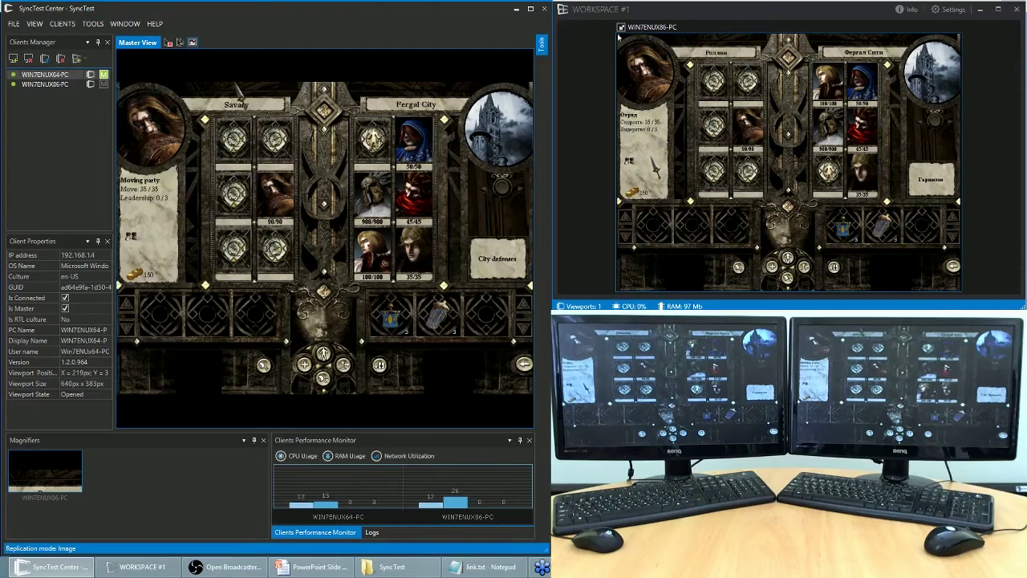
# Move the 100/100, 45/45 and 35/35 units from Fergal City into Savary's party, placing Savary beside the 100/100 unit.
pyautogui.click(373, 249)
pyautogui.click(273, 140)
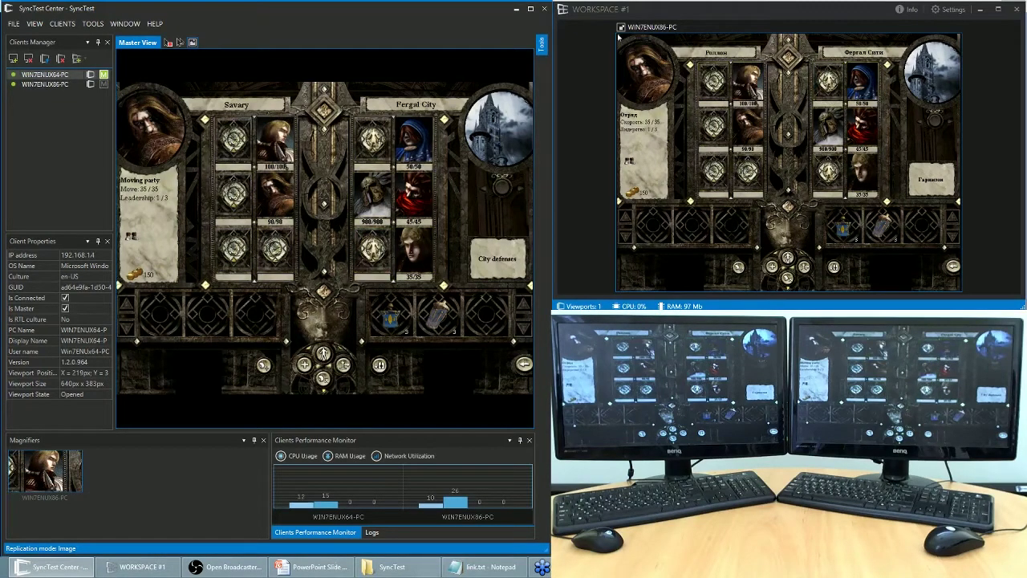
pyautogui.click(273, 192)
pyautogui.click(232, 140)
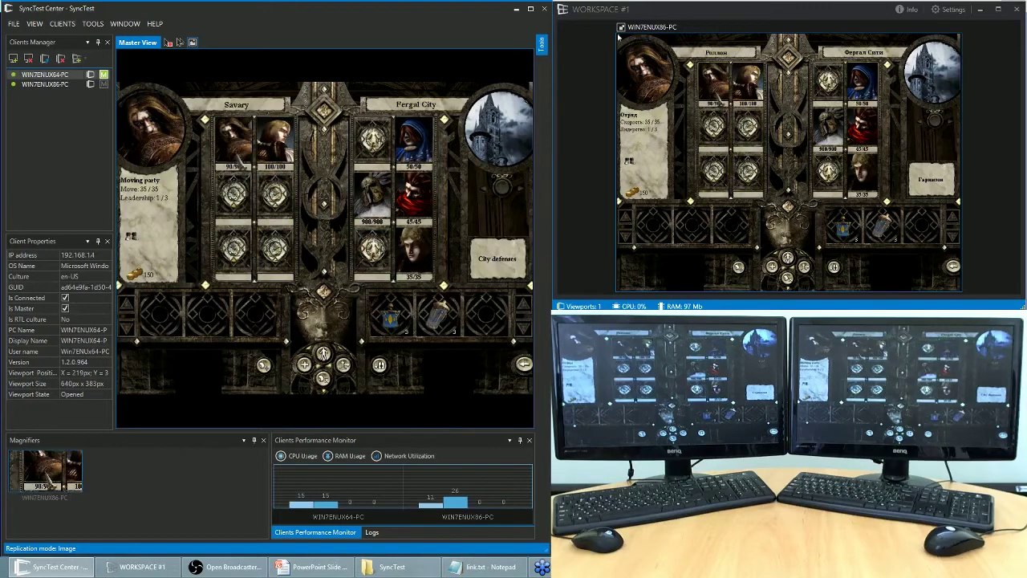
pyautogui.click(413, 201)
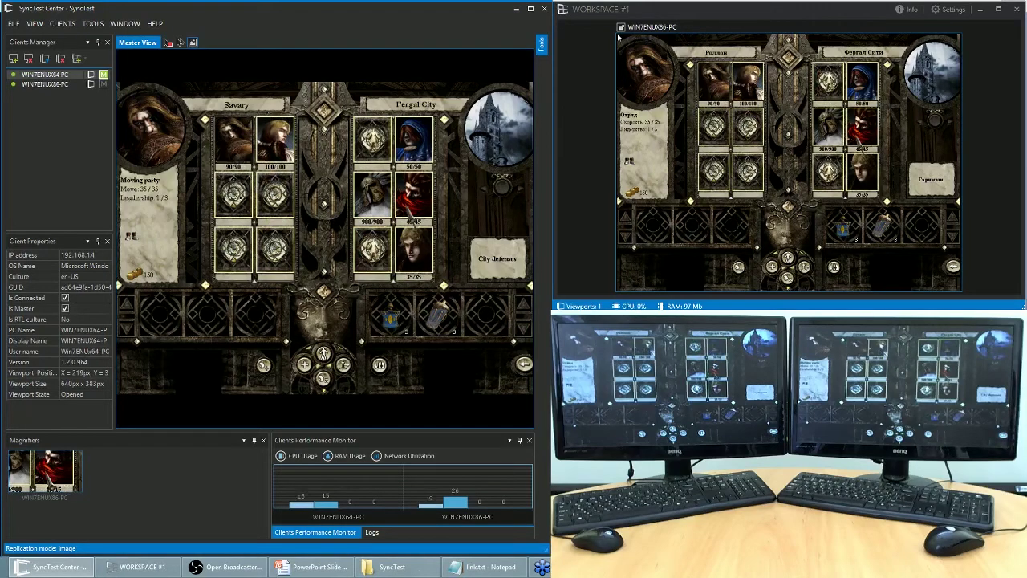
pyautogui.click(233, 193)
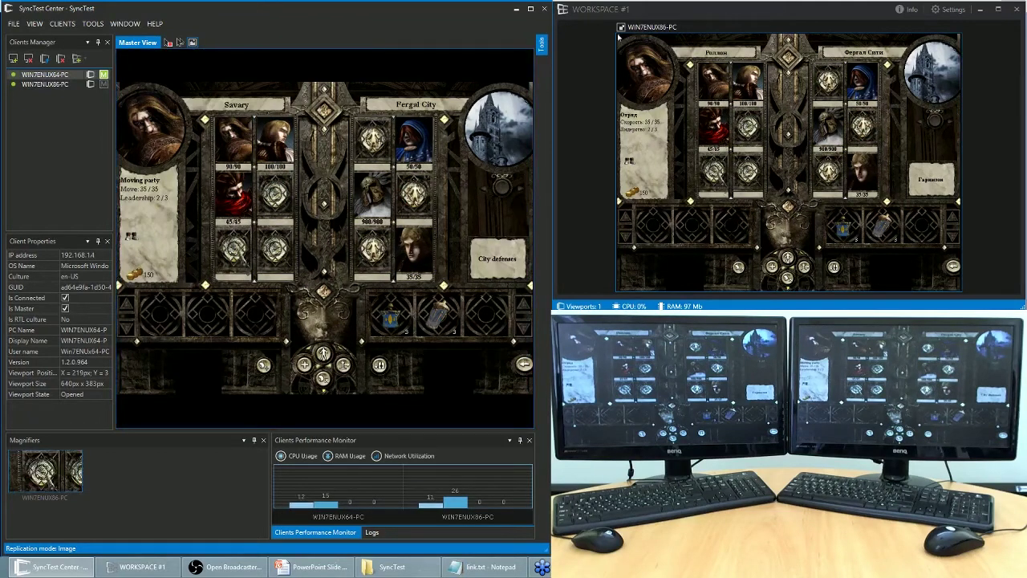
pyautogui.click(413, 253)
pyautogui.click(233, 252)
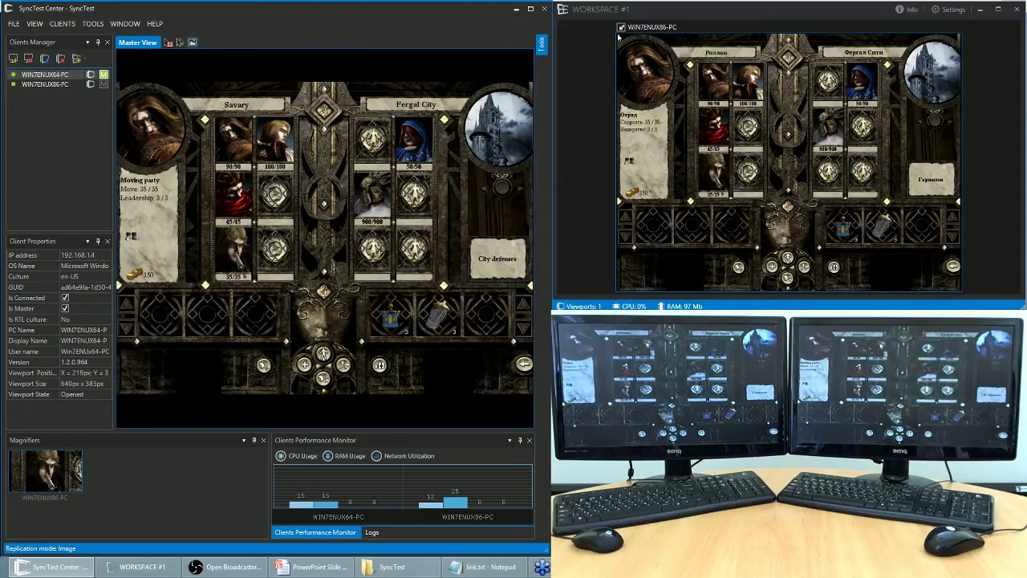
# Set the replication mode to Mirror and terminate the current battle game on both clients.
pyautogui.click(179, 41)
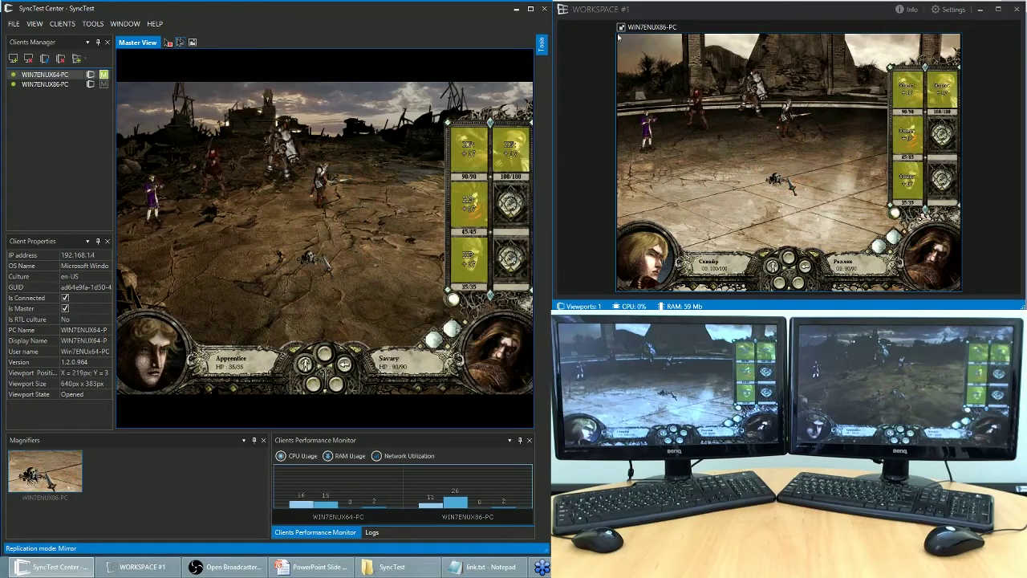
pyautogui.press('Escape')
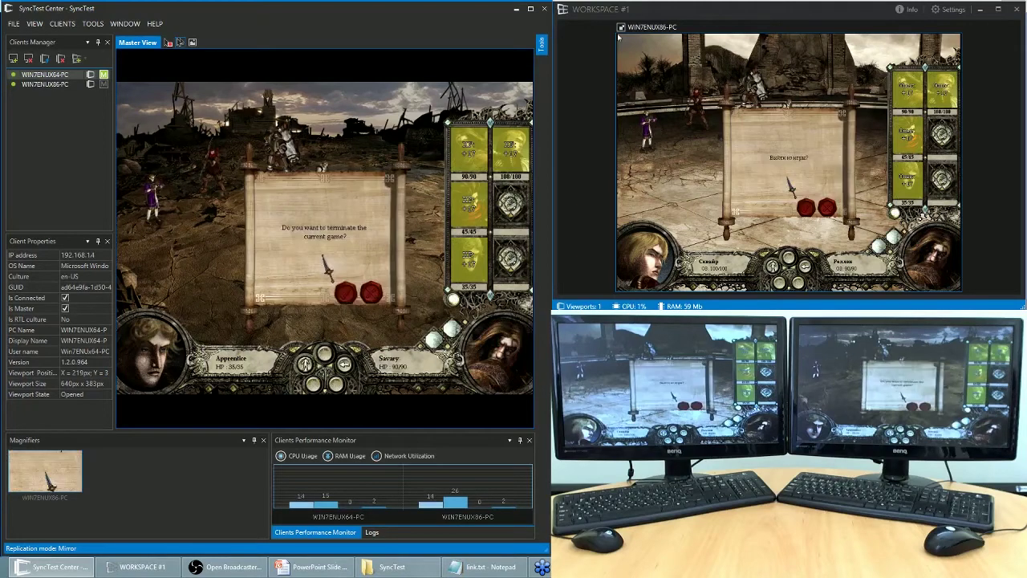
pyautogui.click(345, 293)
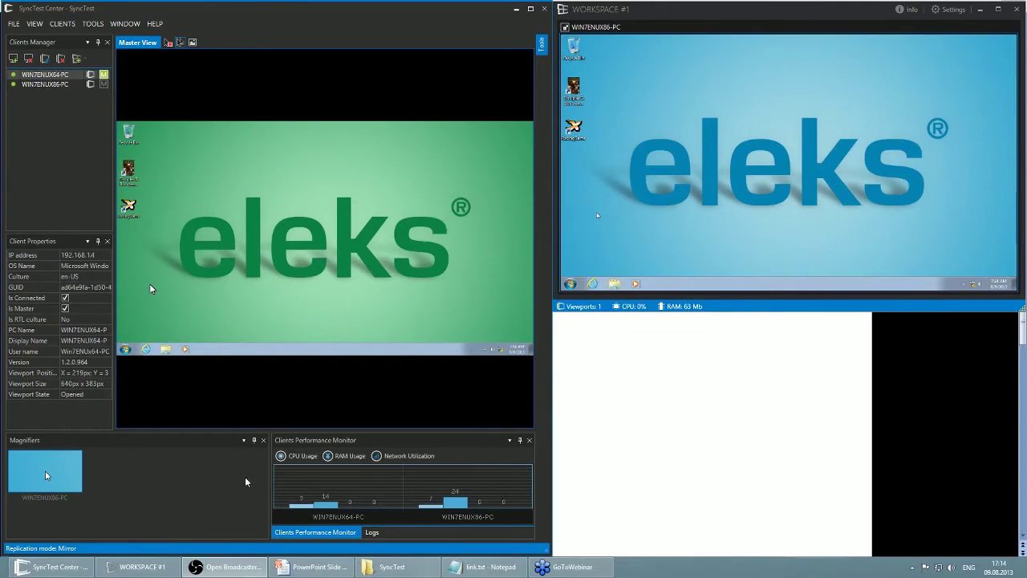
# Switch to File Explorer and open the 20130809 subfolder of SyncTest's Screenshots folder.
pyautogui.click(392, 566)
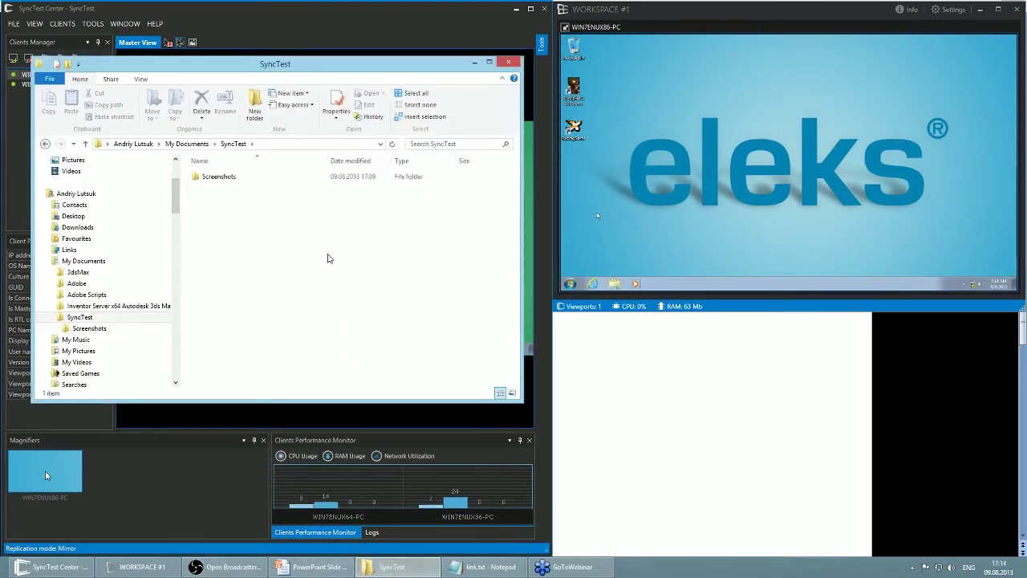
pyautogui.doubleClick(241, 177)
pyautogui.doubleClick(241, 177)
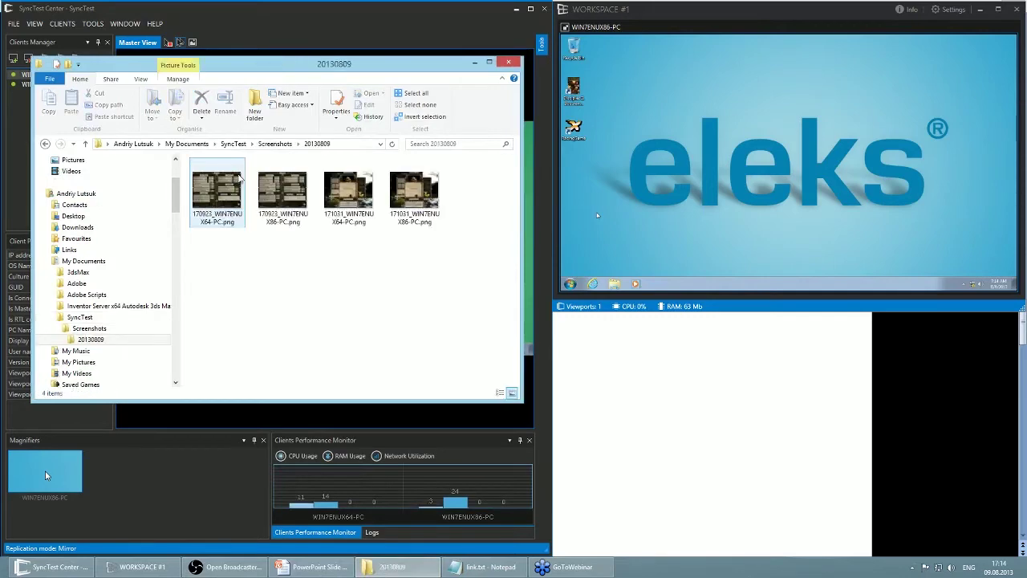
# View the captured 170923 and 171031 screenshots of both clients one after another, and close the photo viewer.
pyautogui.doubleClick(225, 207)
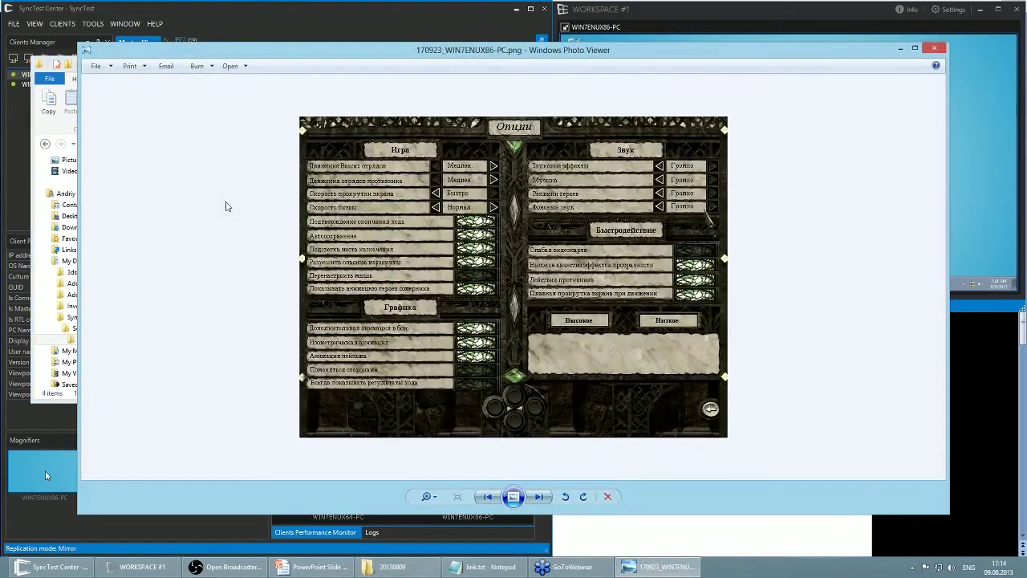
pyautogui.press('Right')
pyautogui.press('Right')
pyautogui.press('Right')
pyautogui.press('Right')
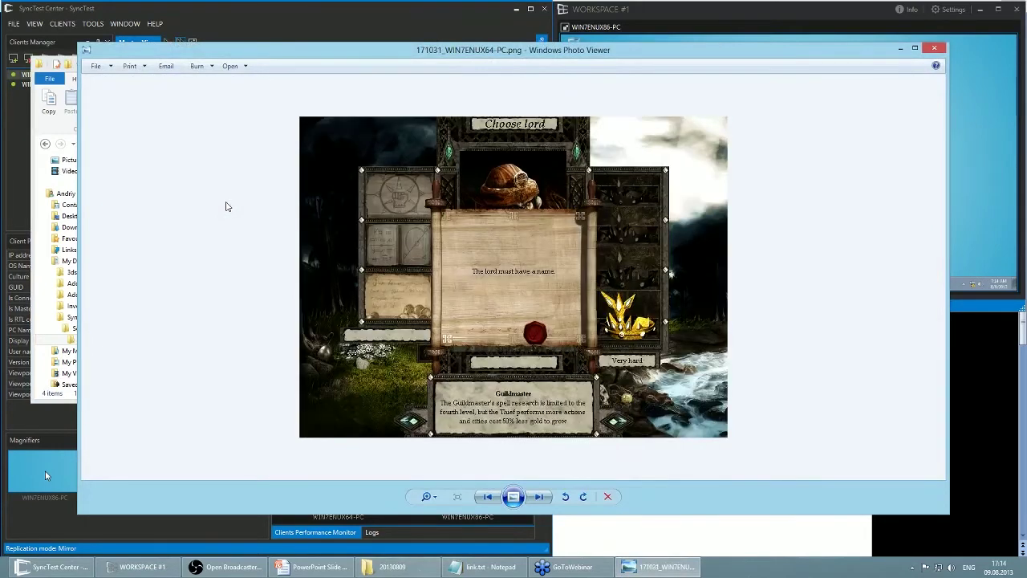
pyautogui.press('Right')
pyautogui.press('Left')
pyautogui.click(935, 49)
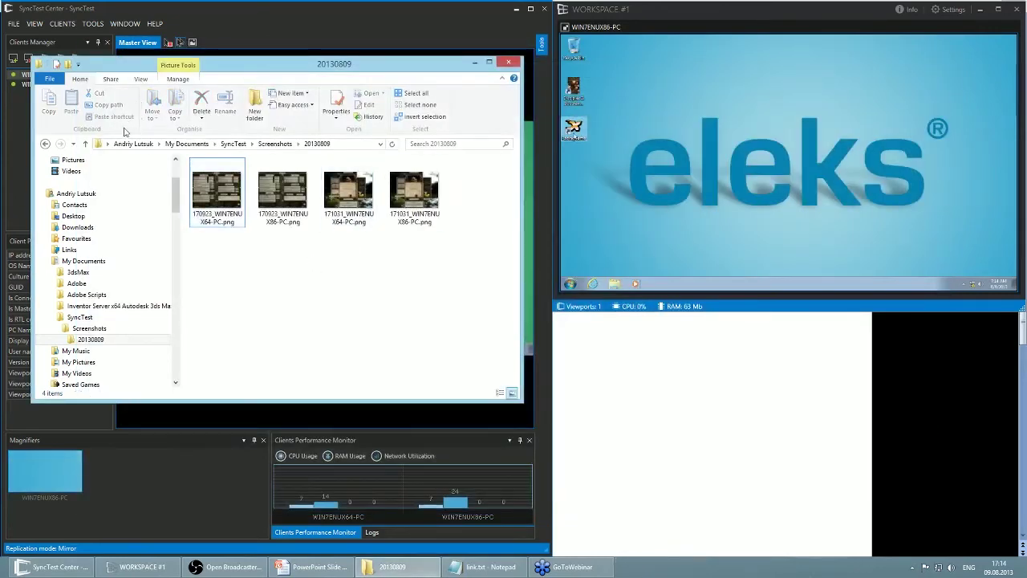
# Return to the SyncTest folder and stop all client video recordings in SyncTest Center.
pyautogui.click(233, 144)
pyautogui.click(238, 194)
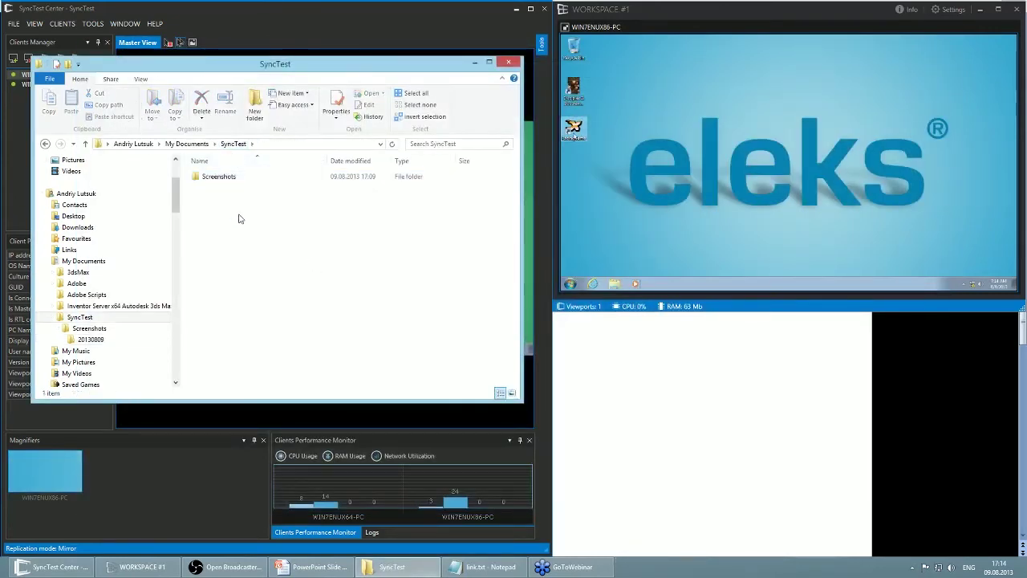
pyautogui.click(541, 44)
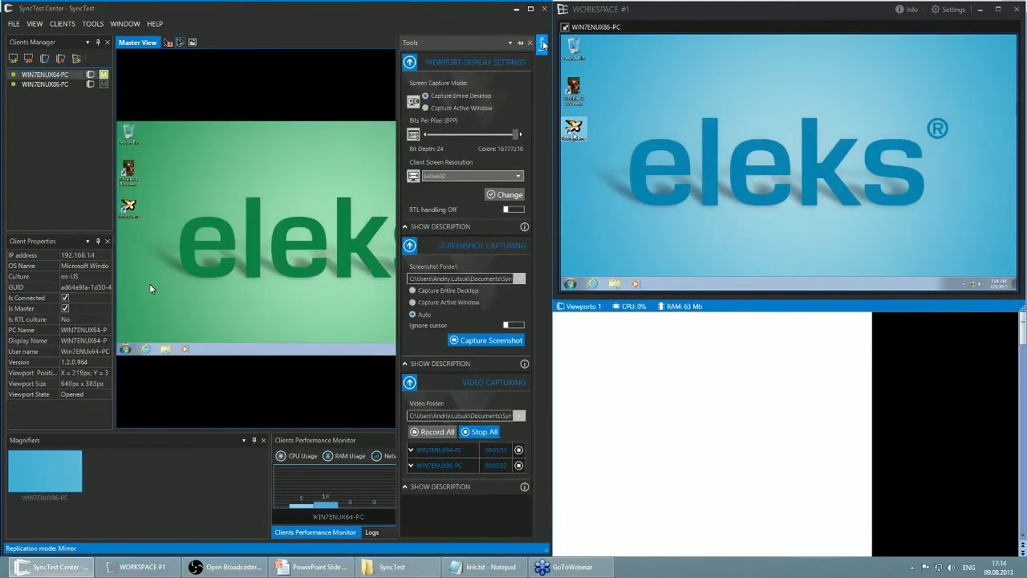
pyautogui.click(468, 435)
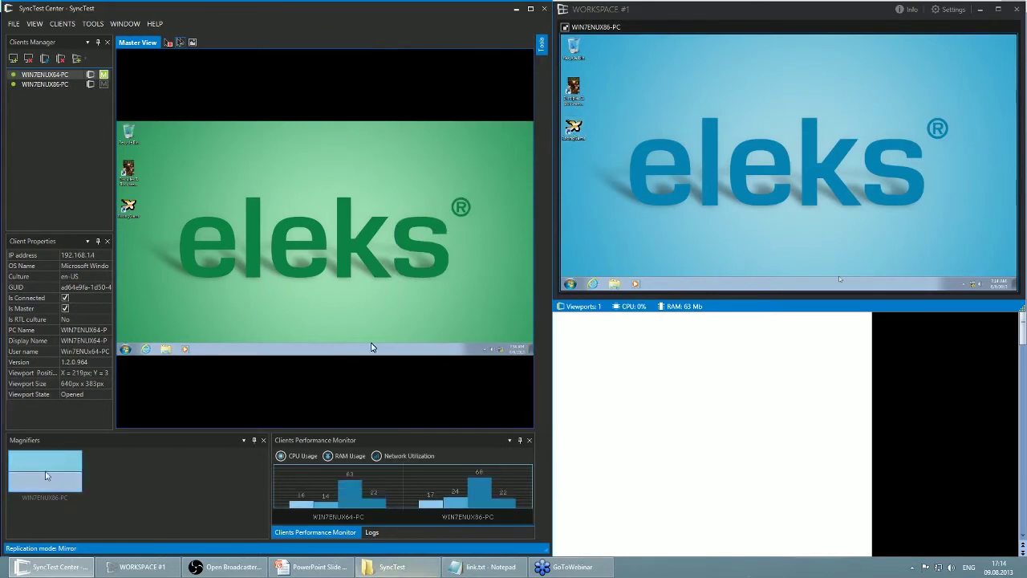
# Switch to File Explorer and open the 20130809 subfolder of SyncTest's Video folder.
pyautogui.click(389, 568)
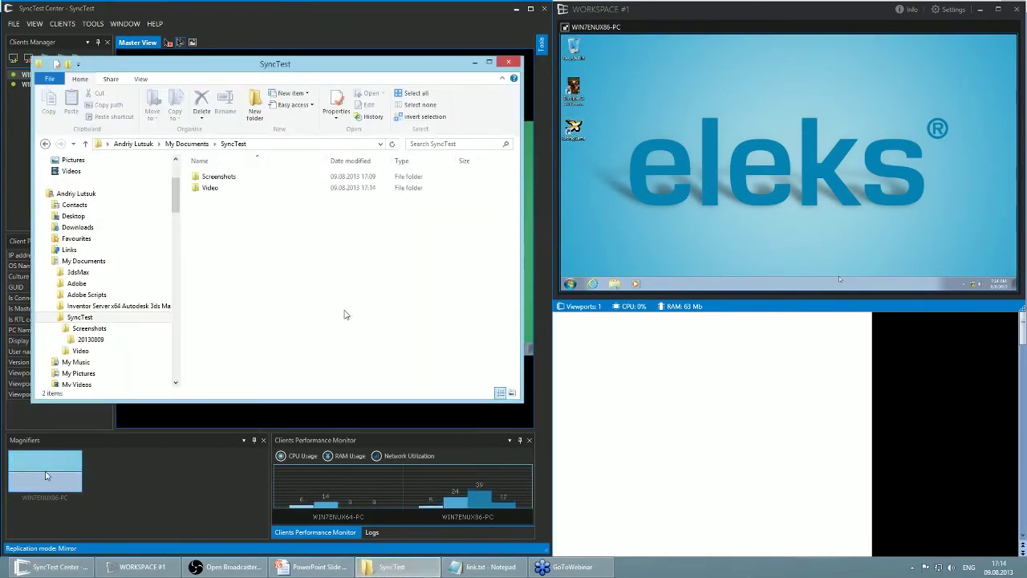
pyautogui.doubleClick(210, 188)
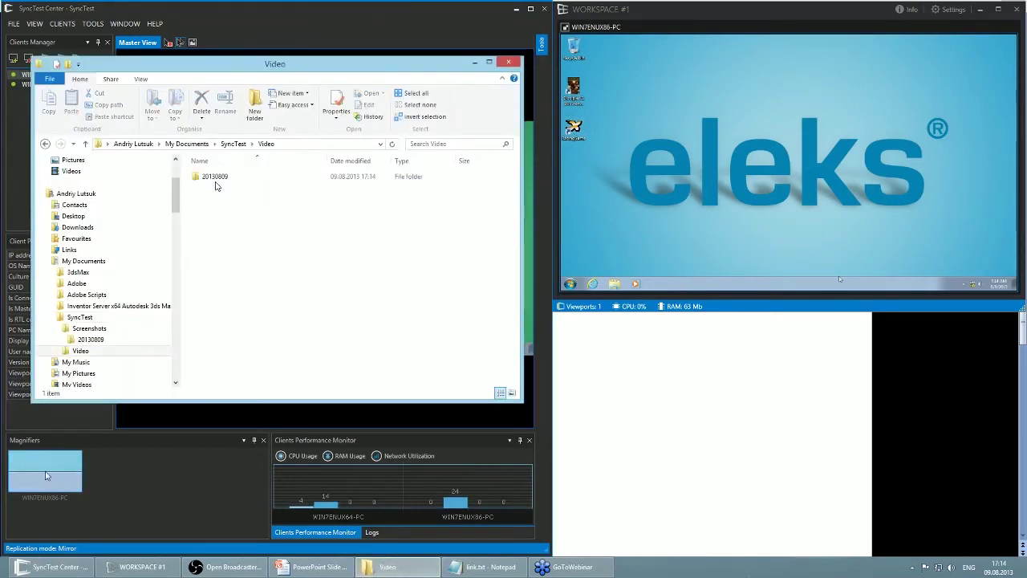
pyautogui.doubleClick(215, 181)
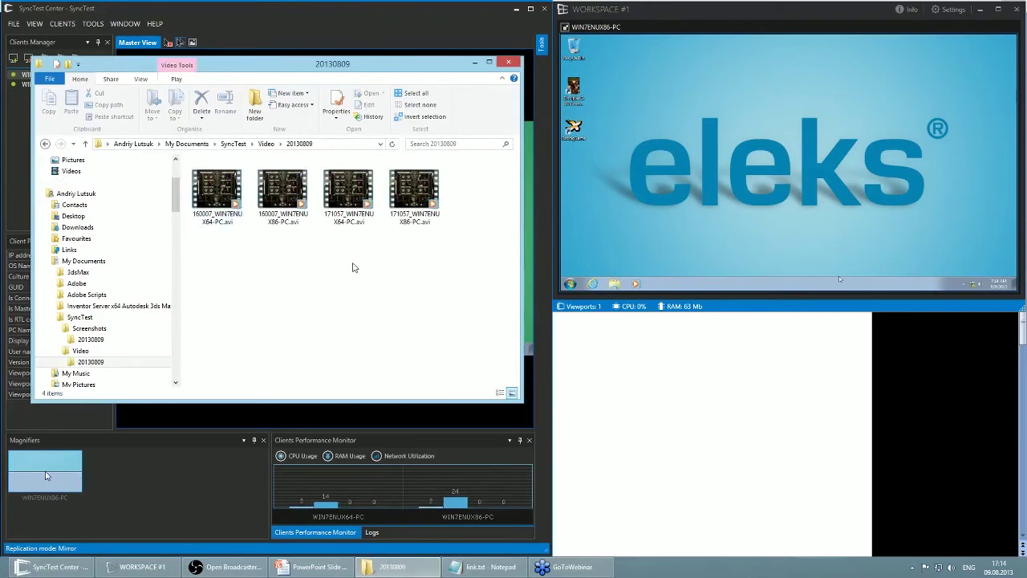
# Play the recording 171057_WIN7ENUX64-PC.avi, skip through it towards the end, and close the player.
pyautogui.doubleClick(348, 188)
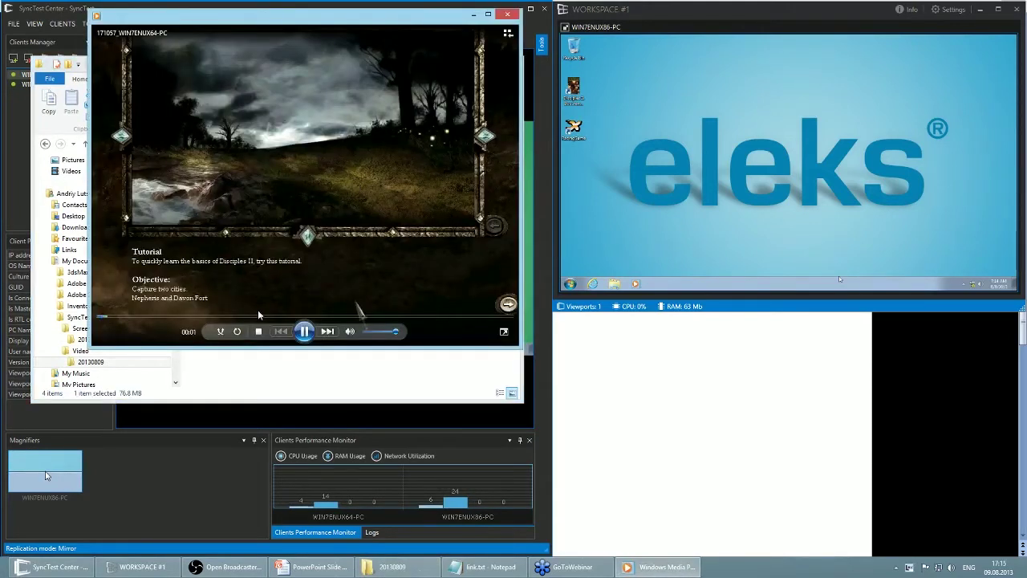
pyautogui.click(193, 317)
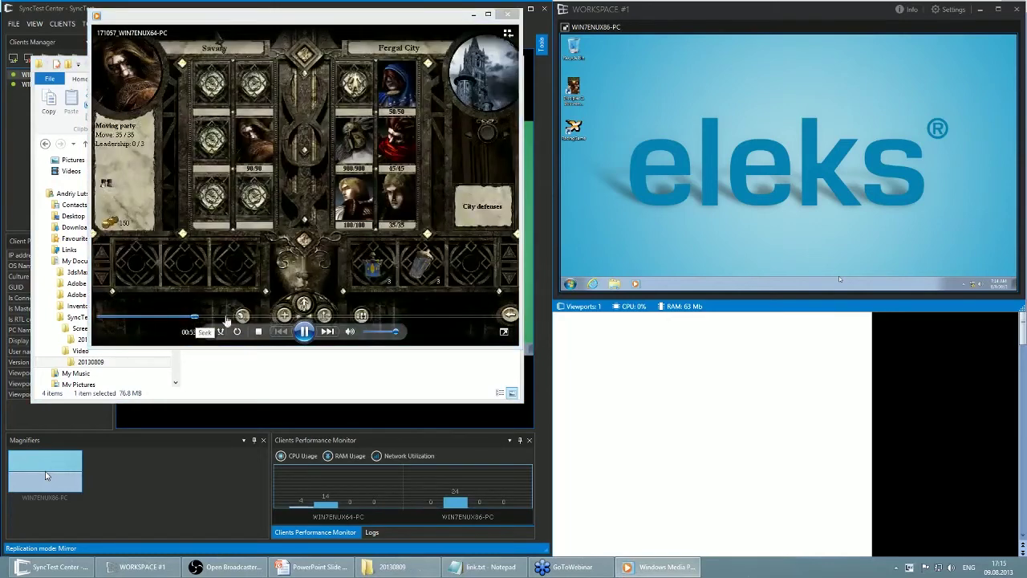
pyautogui.click(373, 318)
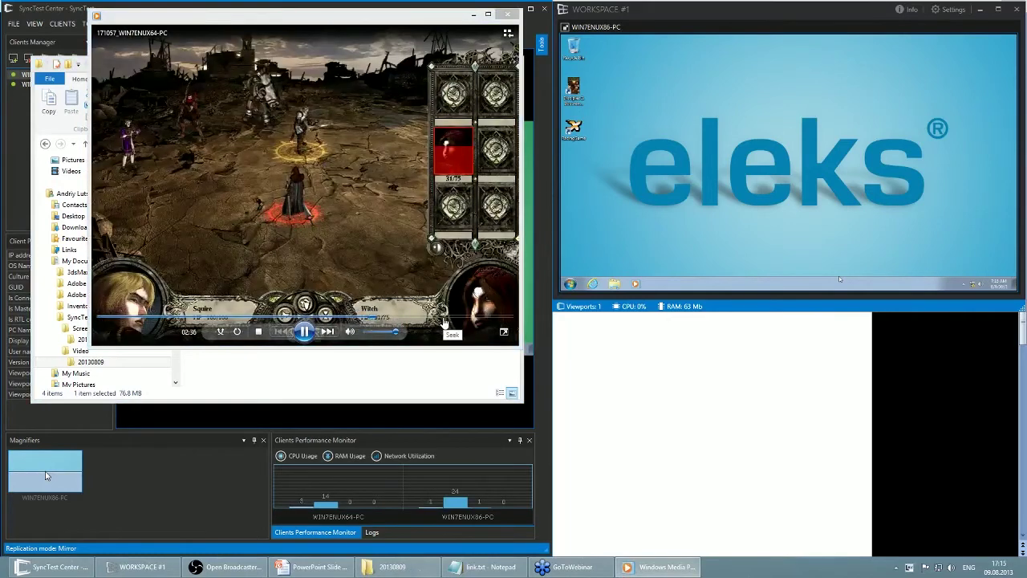
pyautogui.click(443, 318)
pyautogui.click(474, 319)
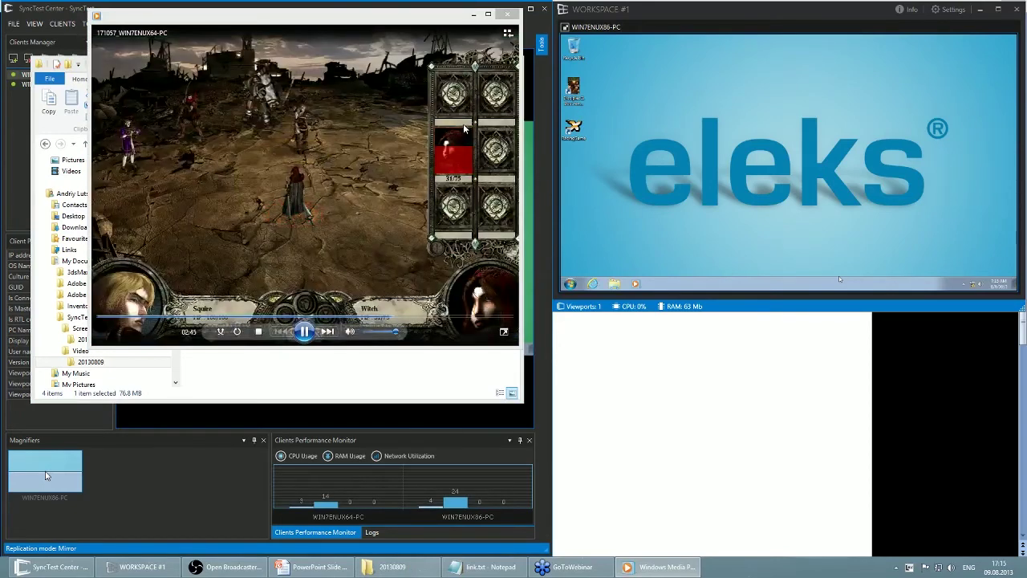
pyautogui.click(508, 14)
# Play the recording 171057_WIN7ENUX86-PC.avi from about its middle, then close the player and minimize the SyncTest folder window.
pyautogui.doubleClick(348, 192)
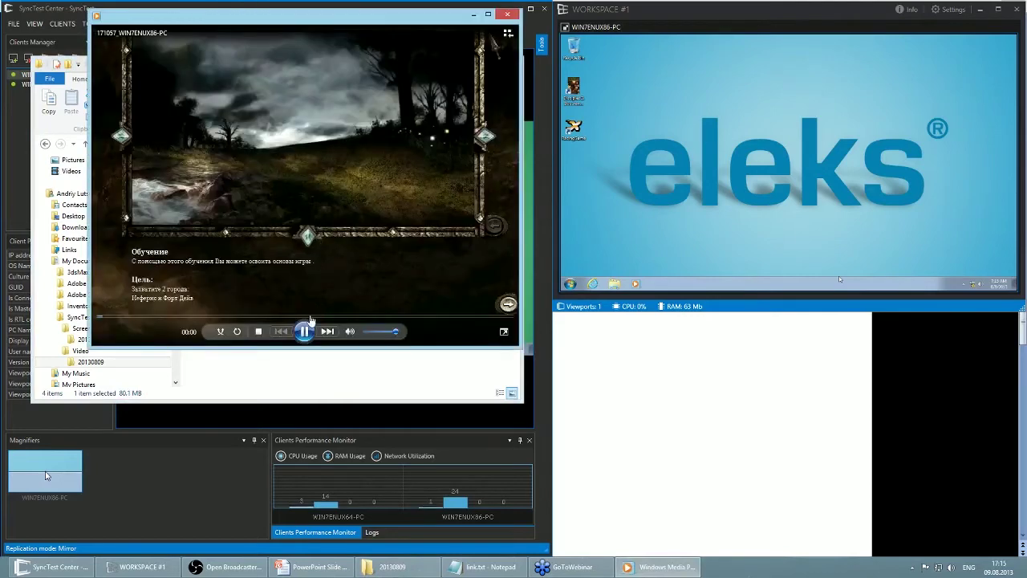
pyautogui.click(311, 318)
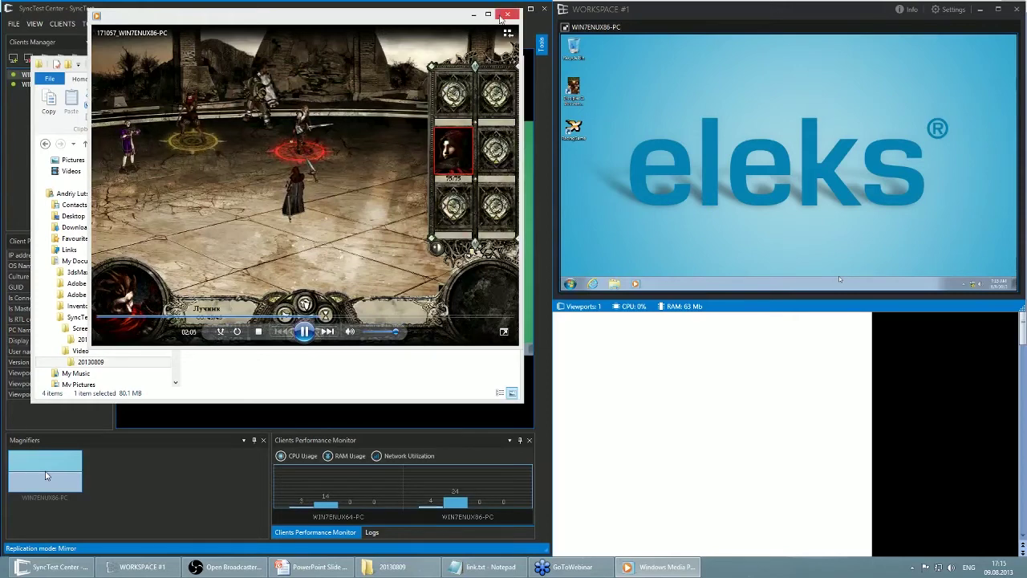
pyautogui.click(507, 14)
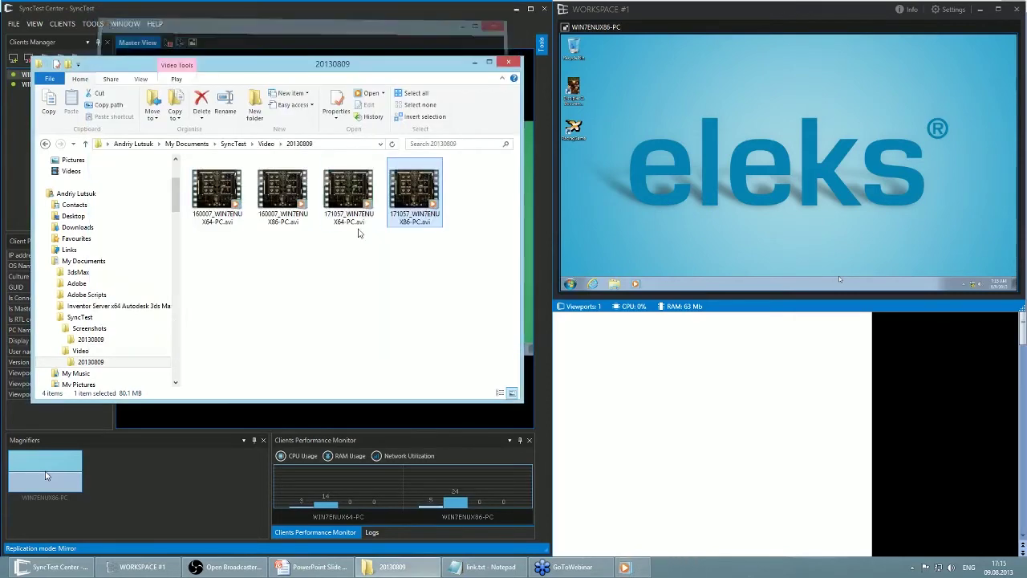
pyautogui.click(232, 144)
pyautogui.click(473, 62)
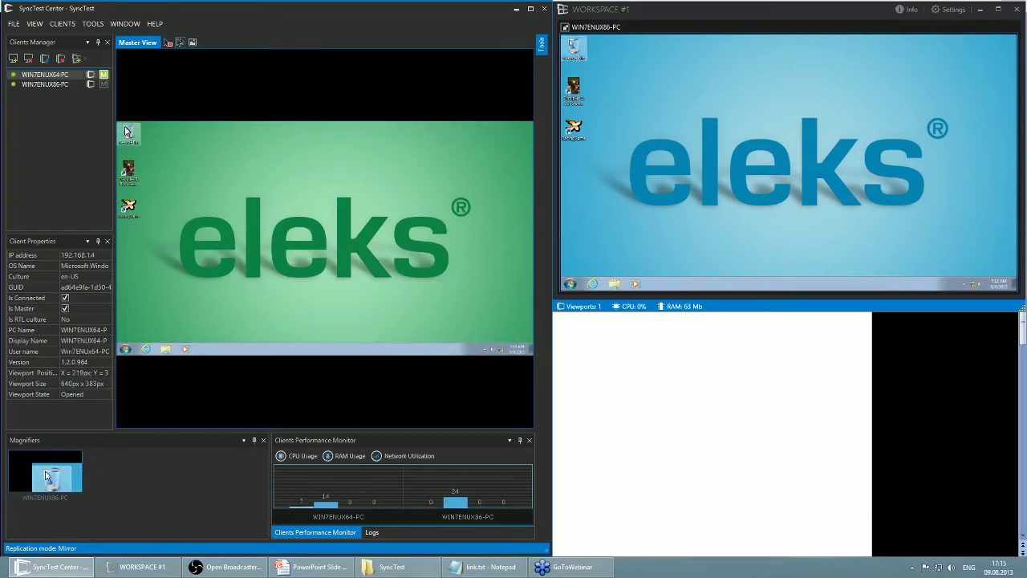
# Replace clients WIN7ENUX64-PC and WIN7ENUX86-PC with the pending clients WINDOWSRT_1 and WINDOWSRT_2, opening viewports for them.
pyautogui.hotkey('alt', 'Tab')
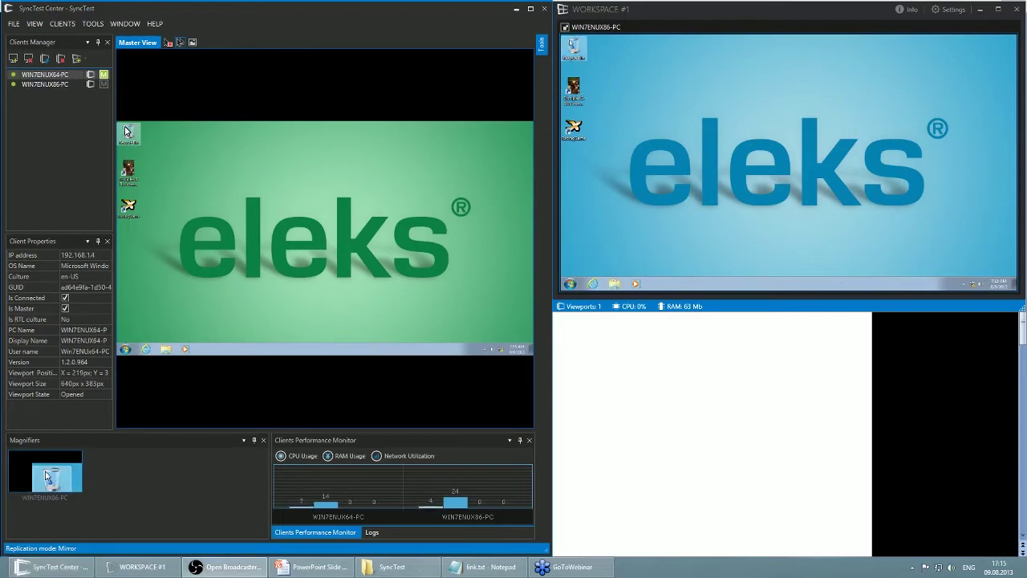
pyautogui.click(71, 25)
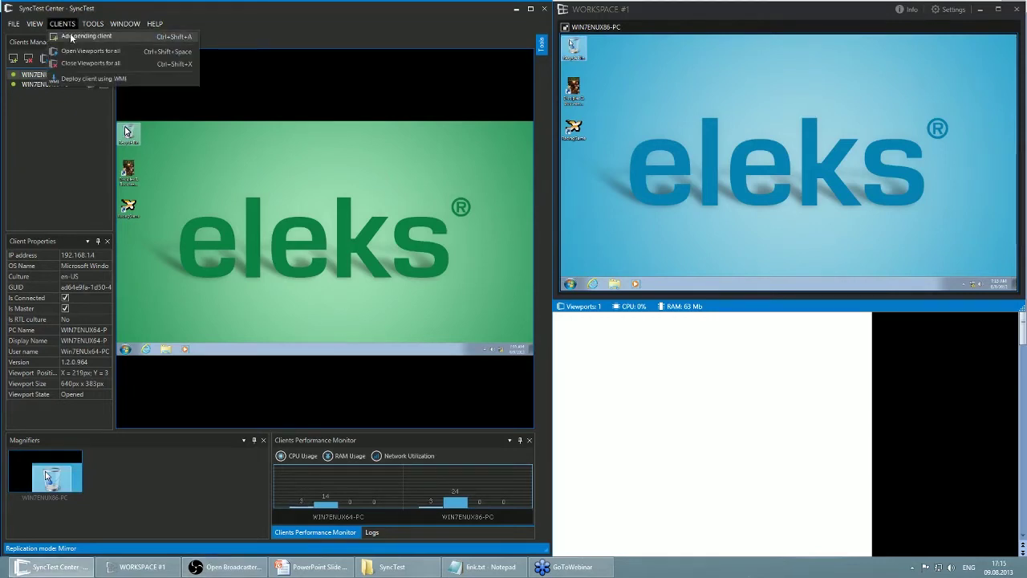
pyautogui.click(74, 37)
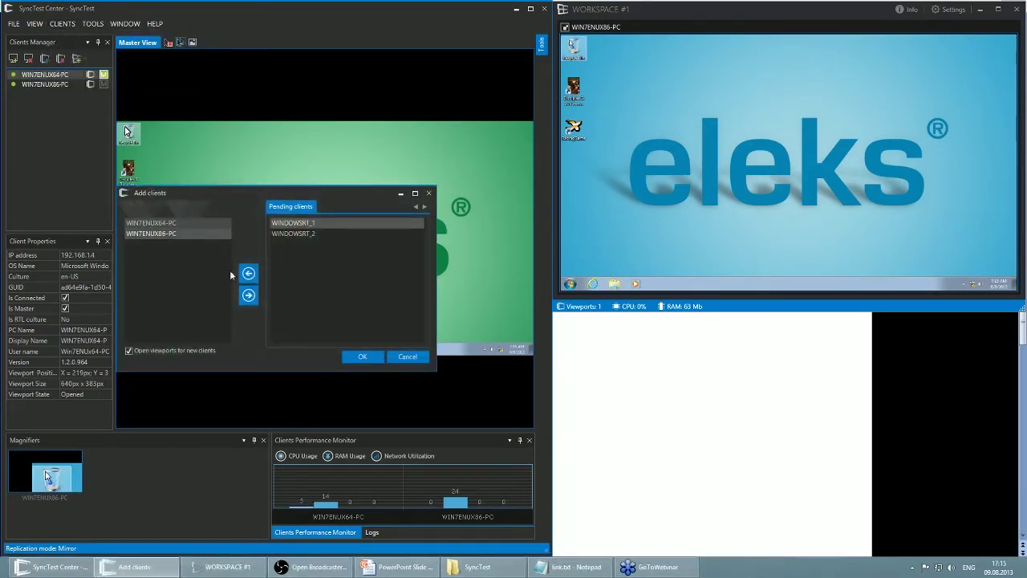
pyautogui.click(248, 295)
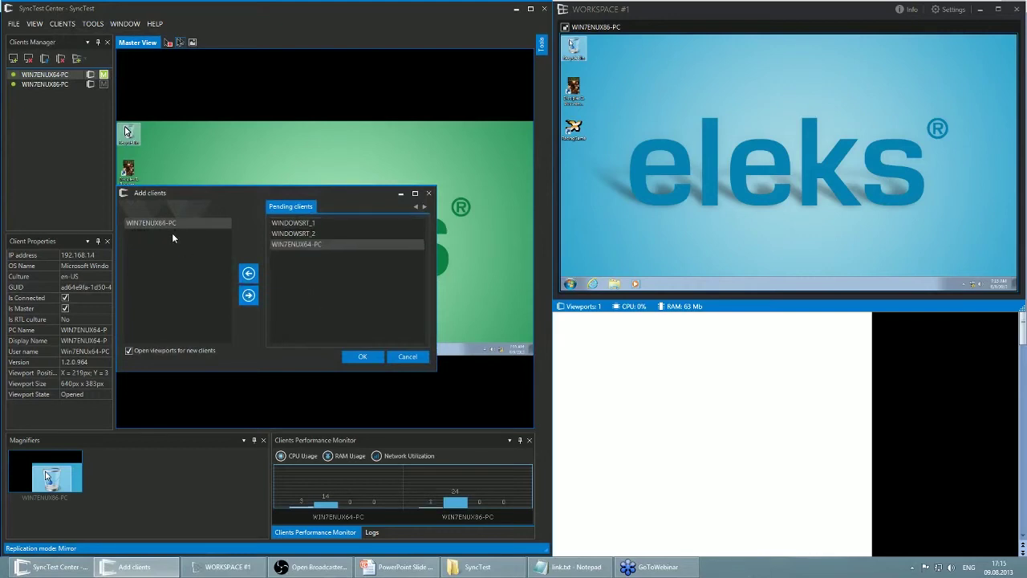
pyautogui.click(248, 295)
pyautogui.click(293, 223)
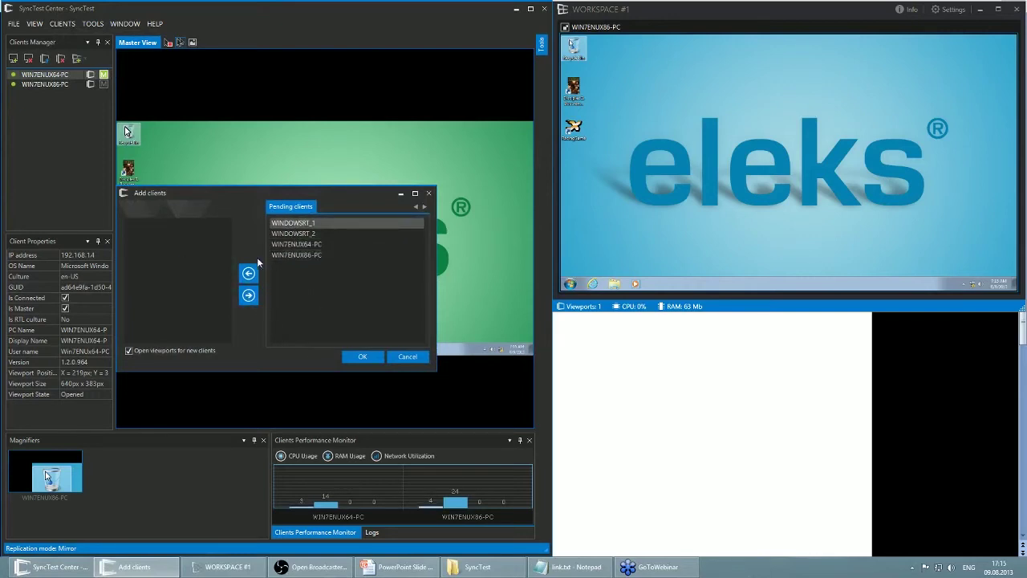
pyautogui.click(249, 273)
pyautogui.click(252, 274)
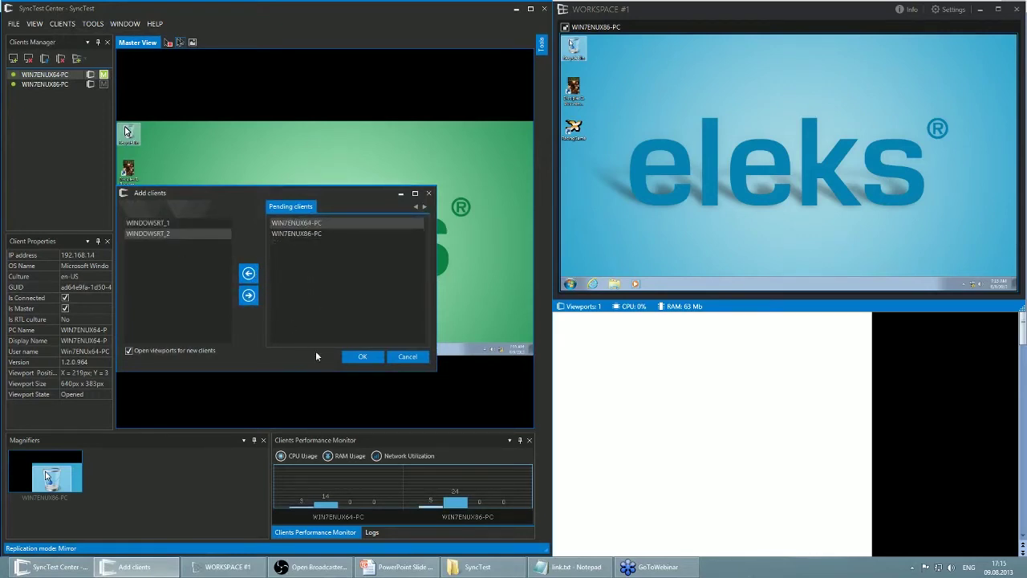
pyautogui.click(357, 356)
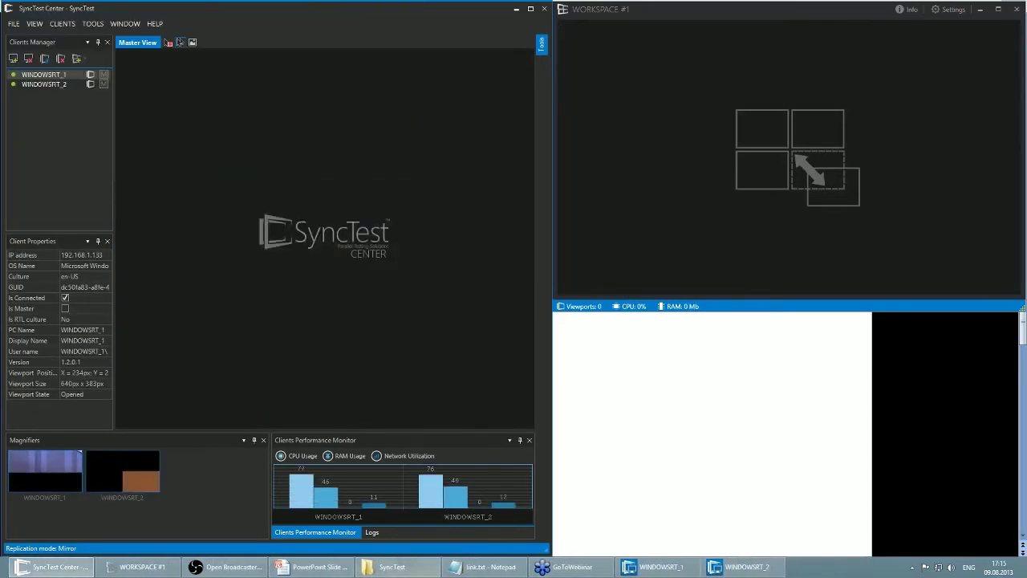
# Make WINDOWSRT_1 the master client and move the WINDOWSRT_2 viewport into Workspace #1.
pyautogui.click(652, 568)
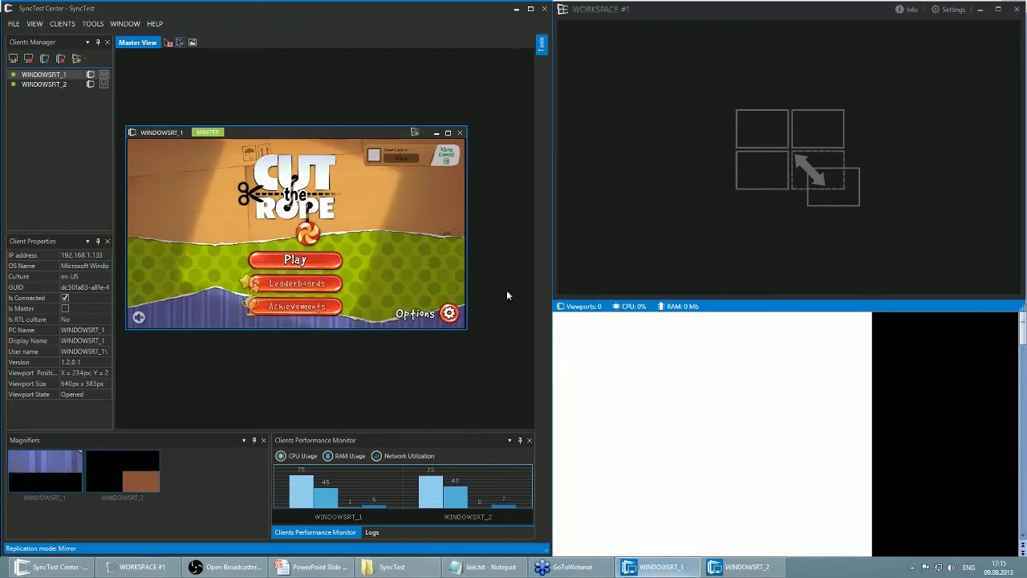
pyautogui.doubleClick(211, 134)
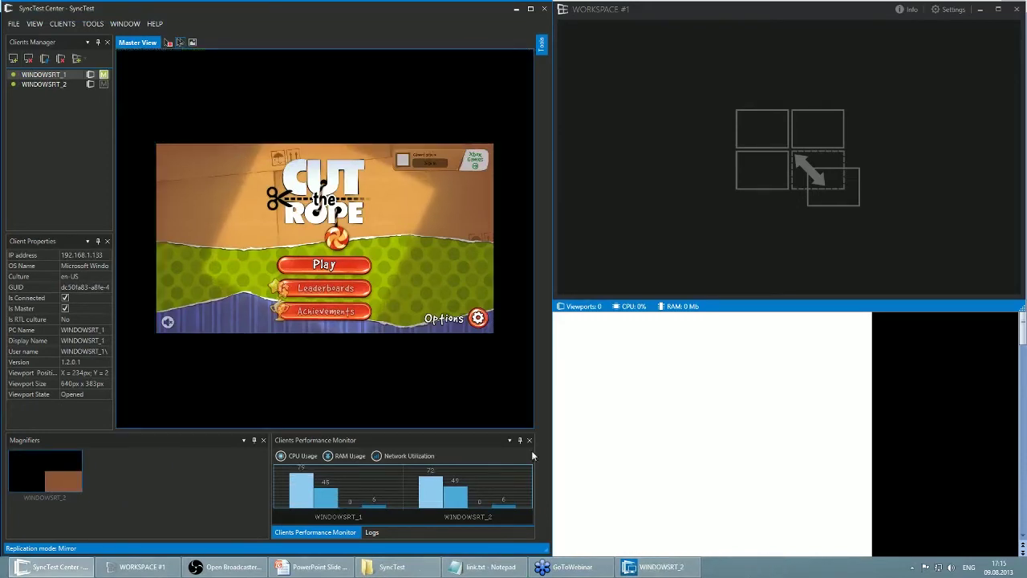
pyautogui.click(654, 565)
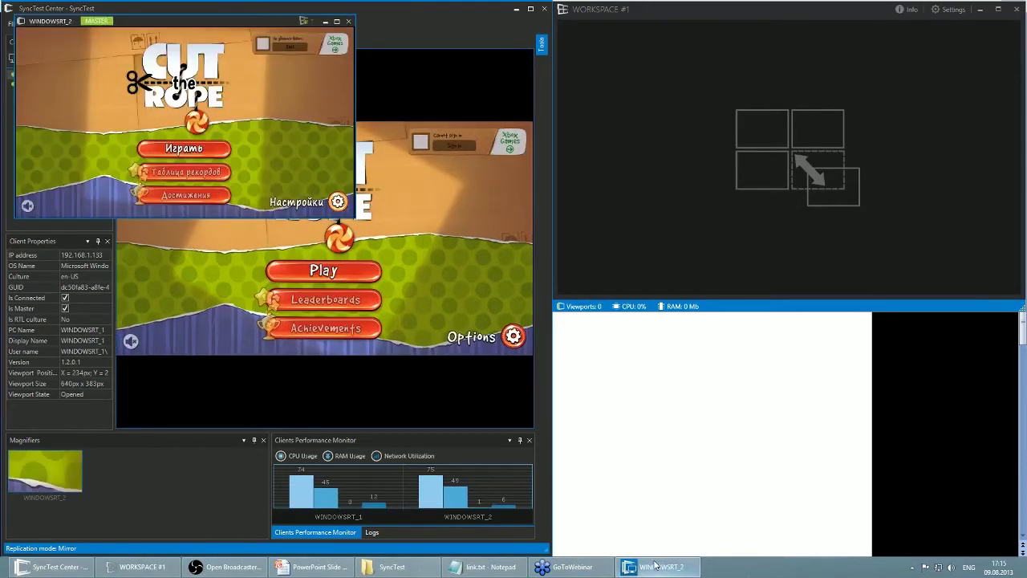
pyautogui.click(304, 21)
pyautogui.click(324, 33)
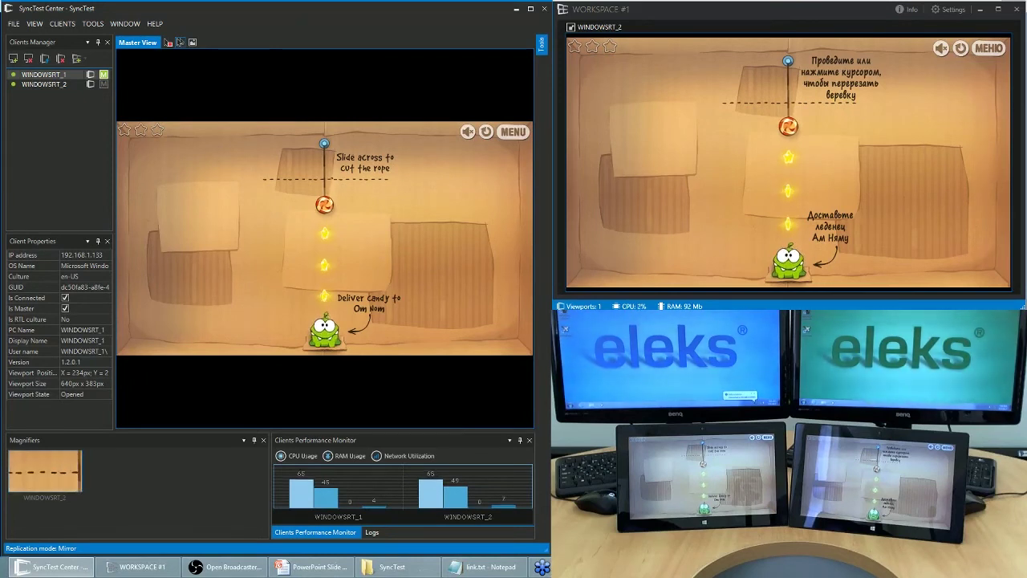
# Cut the rope holding the candy above Om Nom in the tutorial level, replicating the swipe to WINDOWSRT_2.
pyautogui.moveTo(316, 178); pyautogui.dragTo(337, 178)
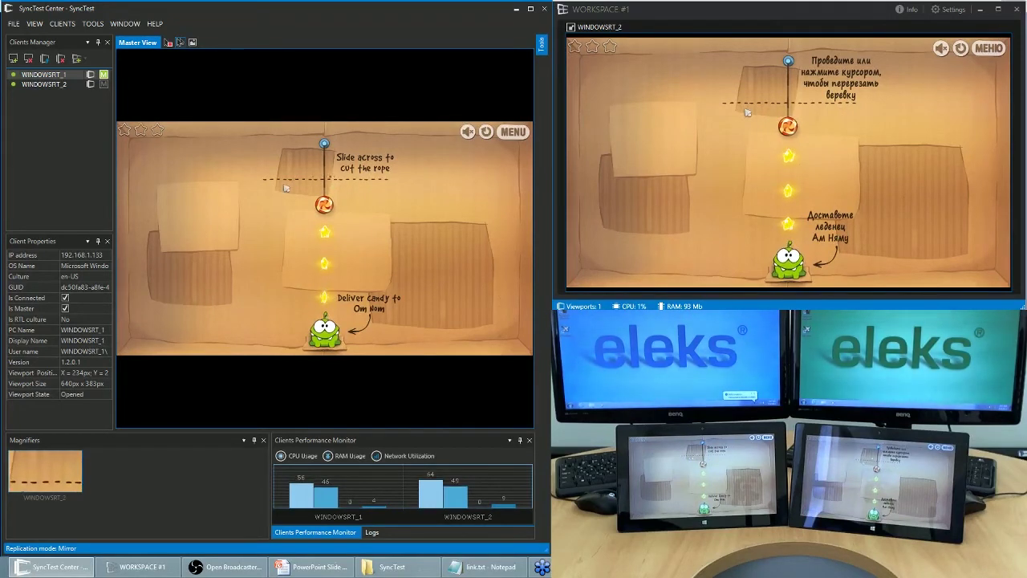
pyautogui.moveTo(747, 113); pyautogui.dragTo(842, 113)
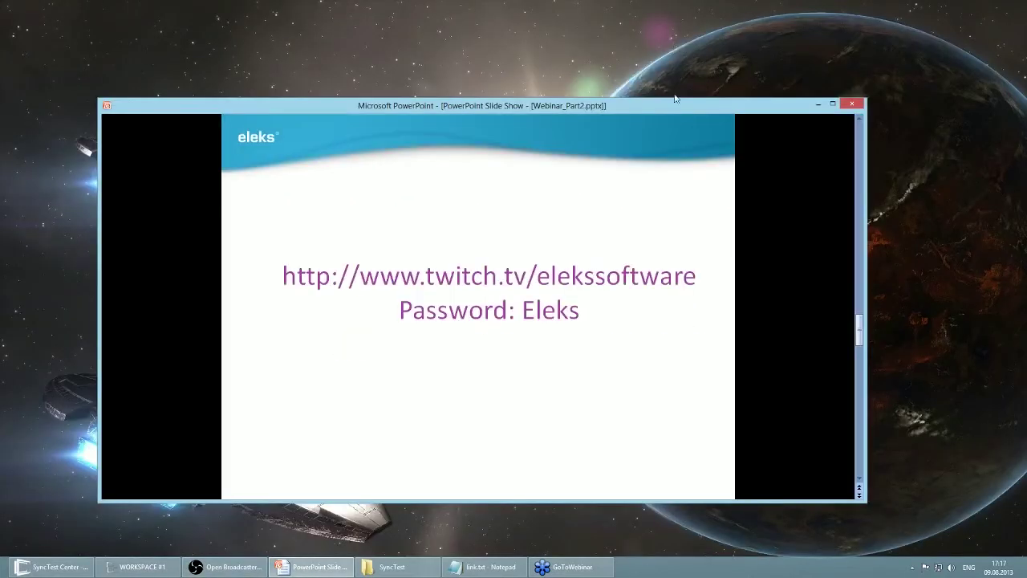
# Maximize the PowerPoint slide show and advance past the Q & A slide to the closing Thank you slide.
pyautogui.doubleClick(674, 105)
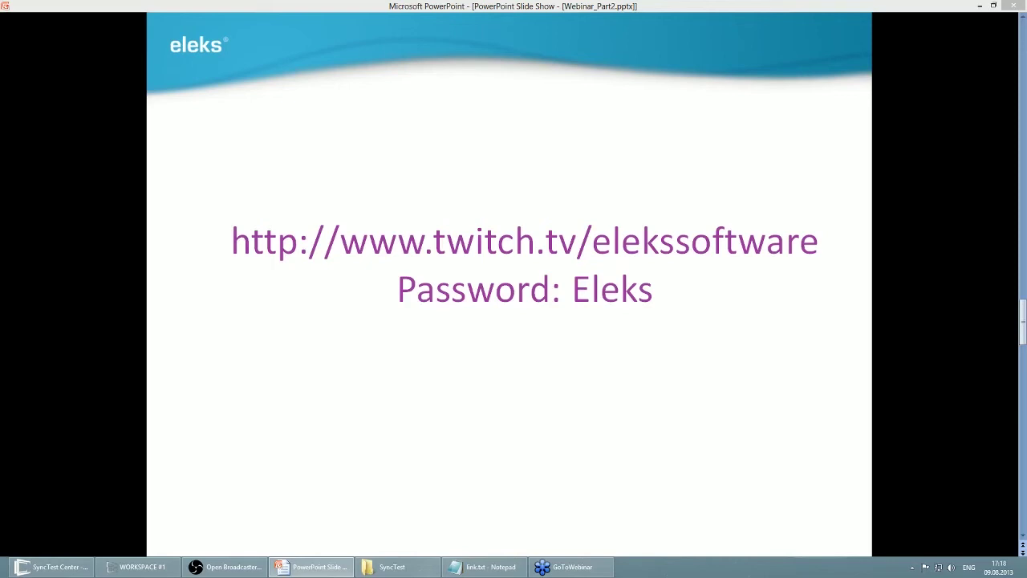
pyautogui.click(357, 4)
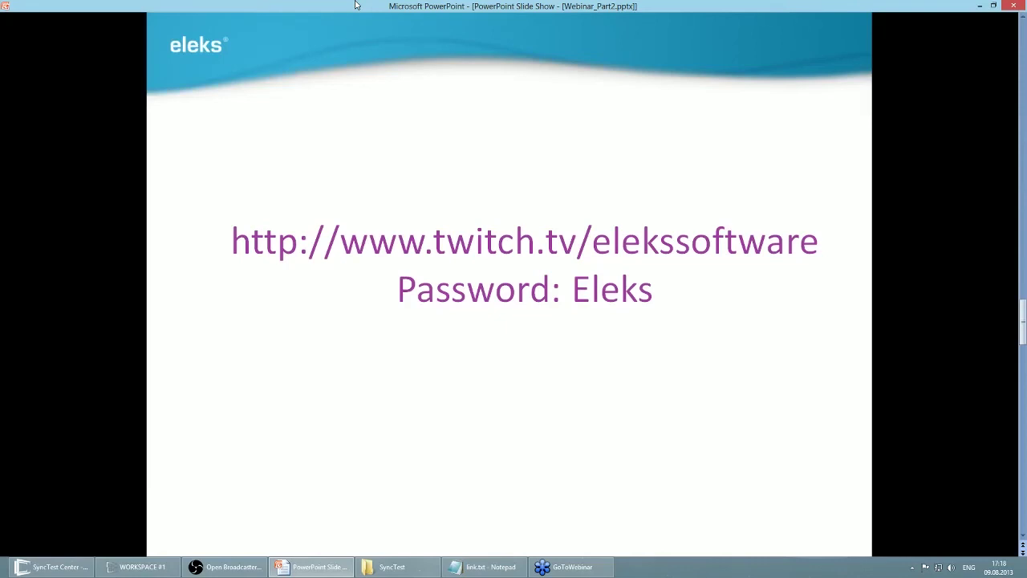
pyautogui.press('Right')
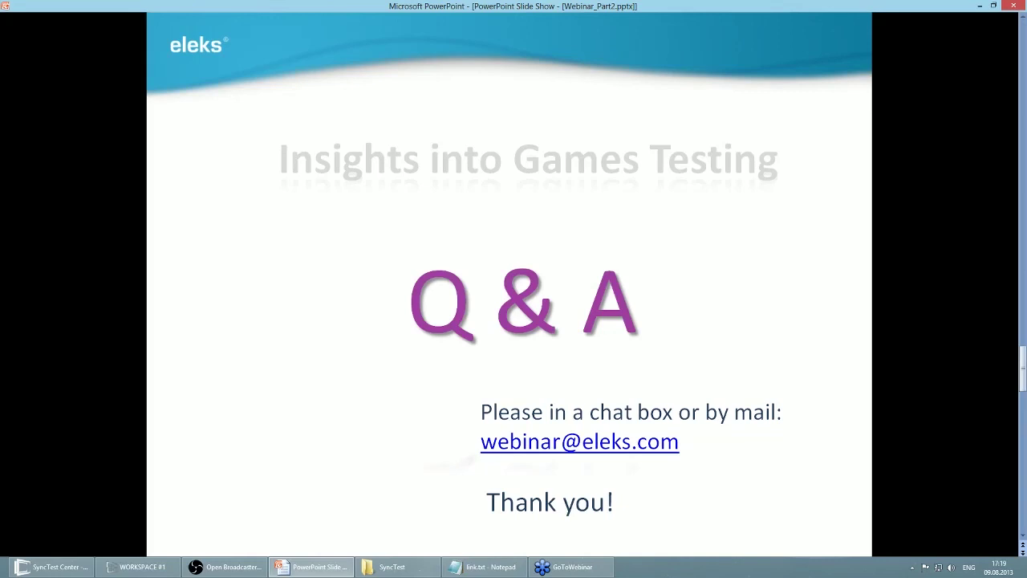
pyautogui.press('Right')
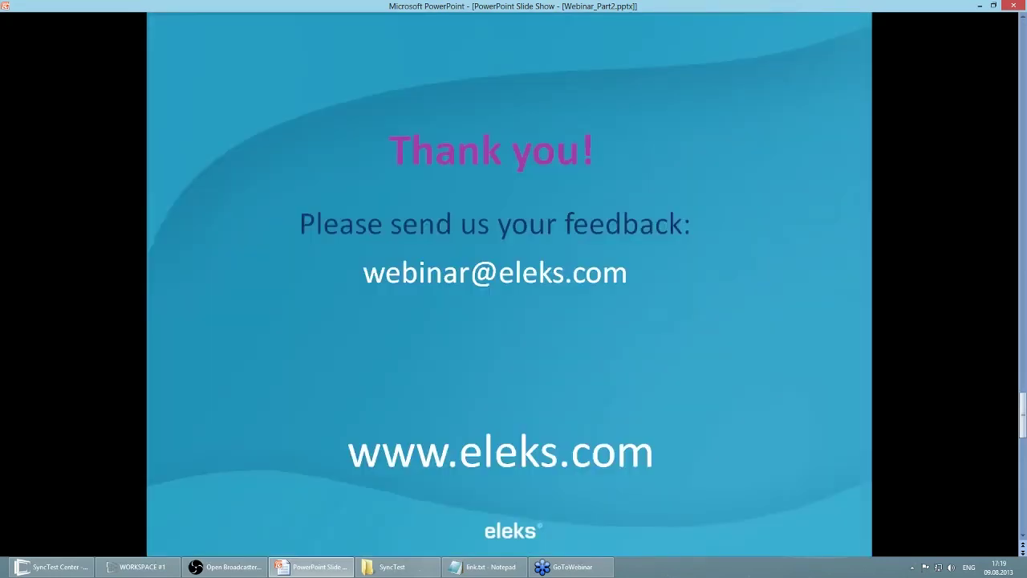